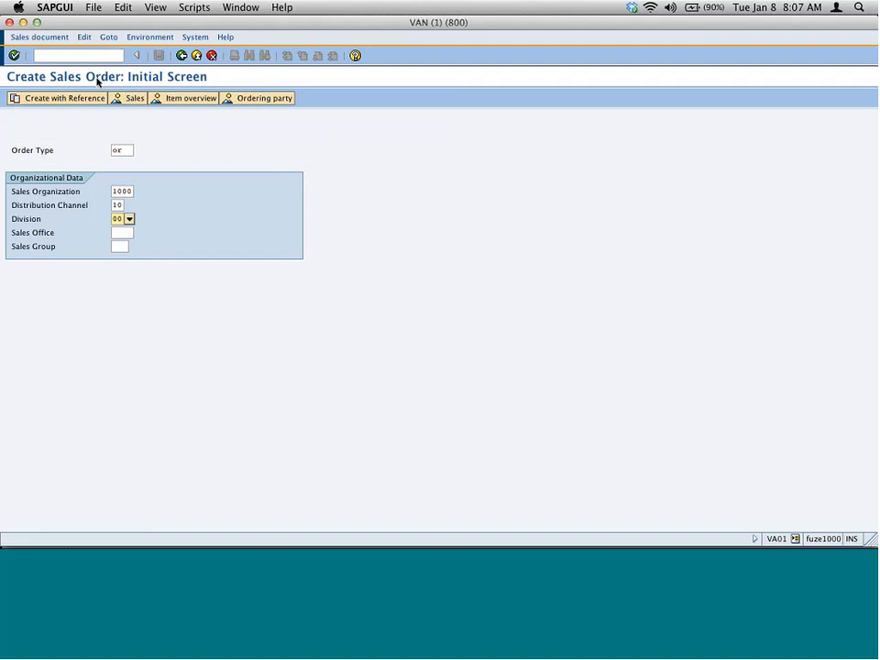
- Start a standard order of type OR for sales organization 1000 and enter sold-to party 1000
key(Return)
text(100)
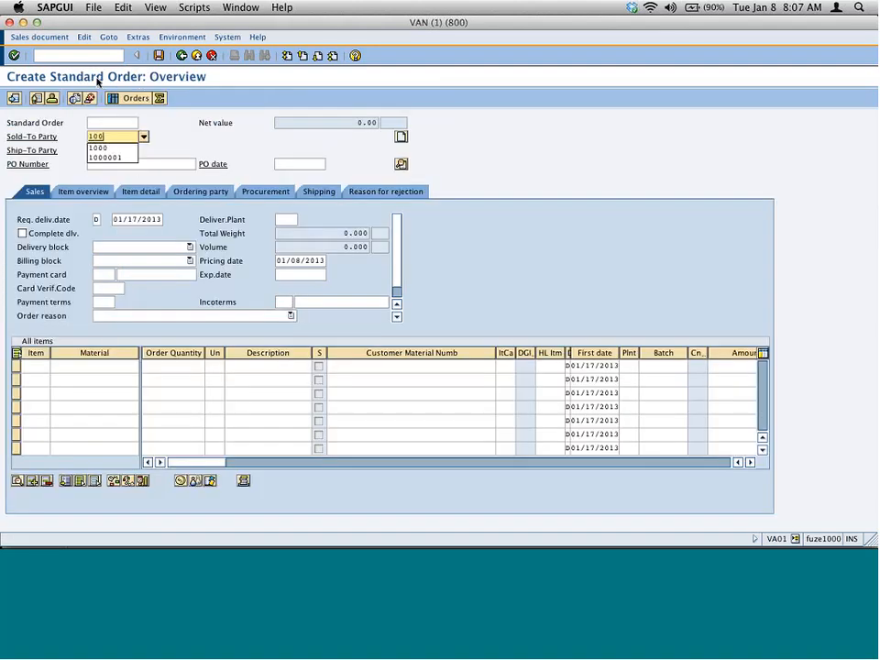
text(0)
key(Return)
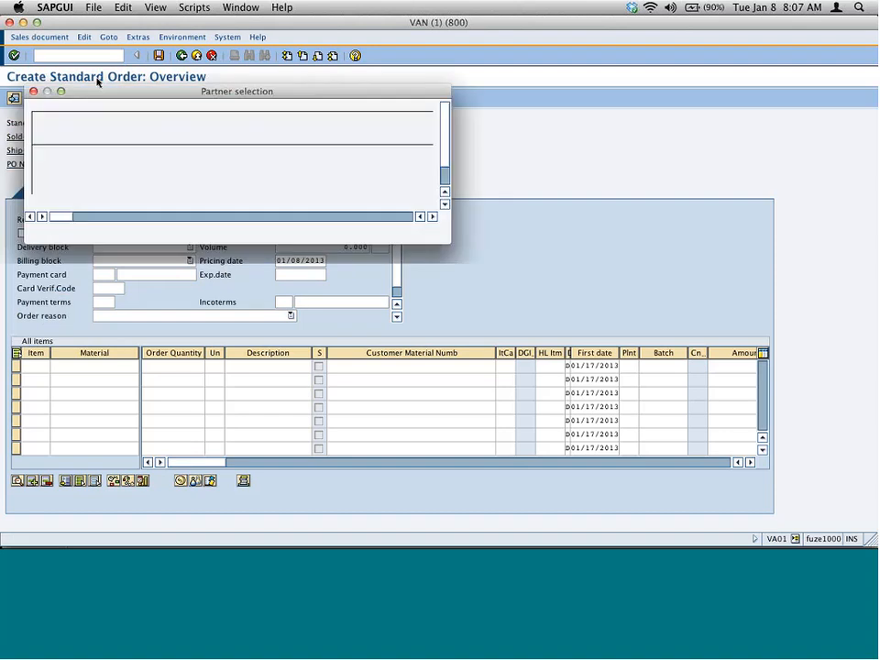
key(Return)
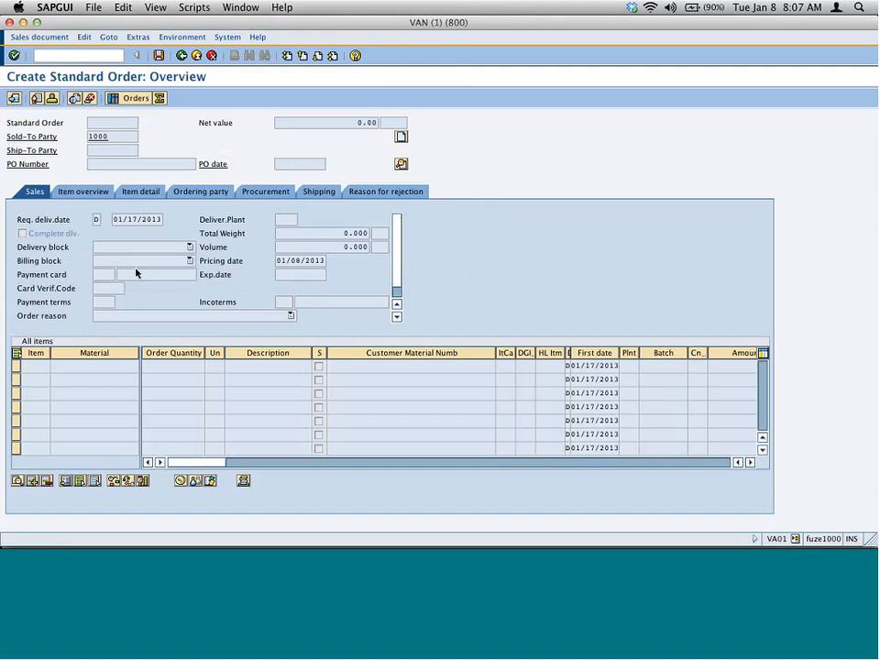
key(Return)
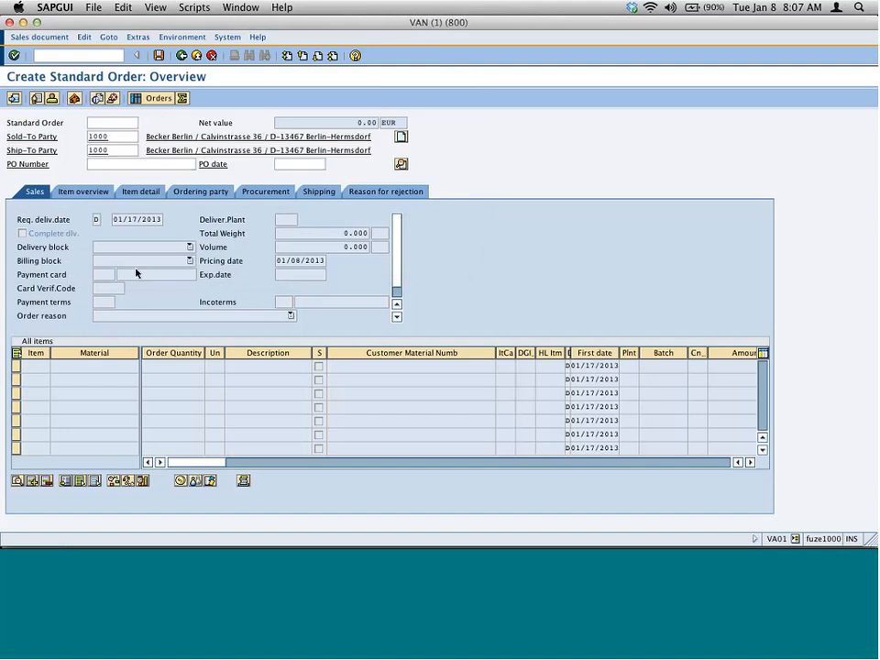
- Add an item for material m-01 with an order quantity of 200
text(m-01)
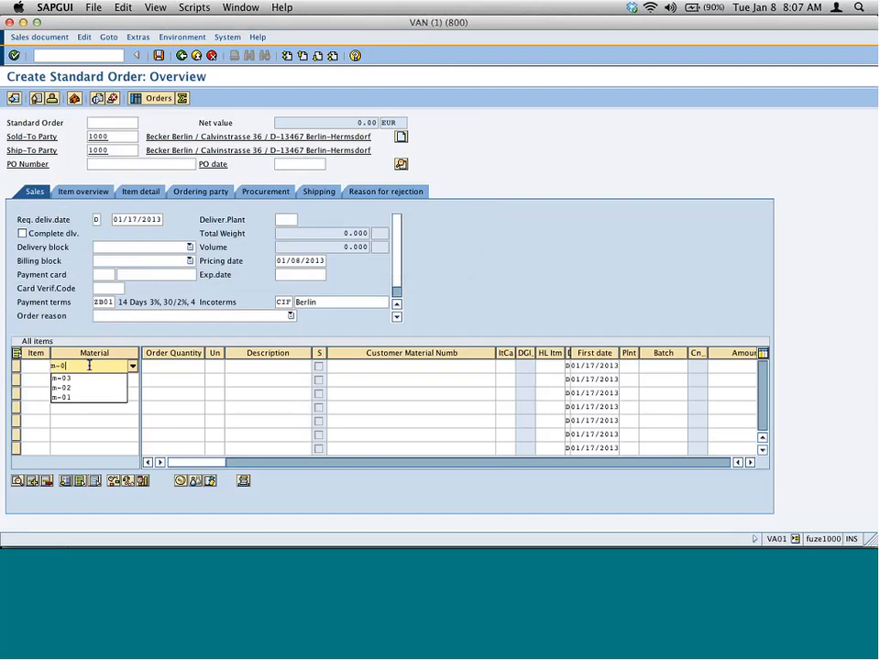
key(Tab)
text(1)
key(BackSpace)
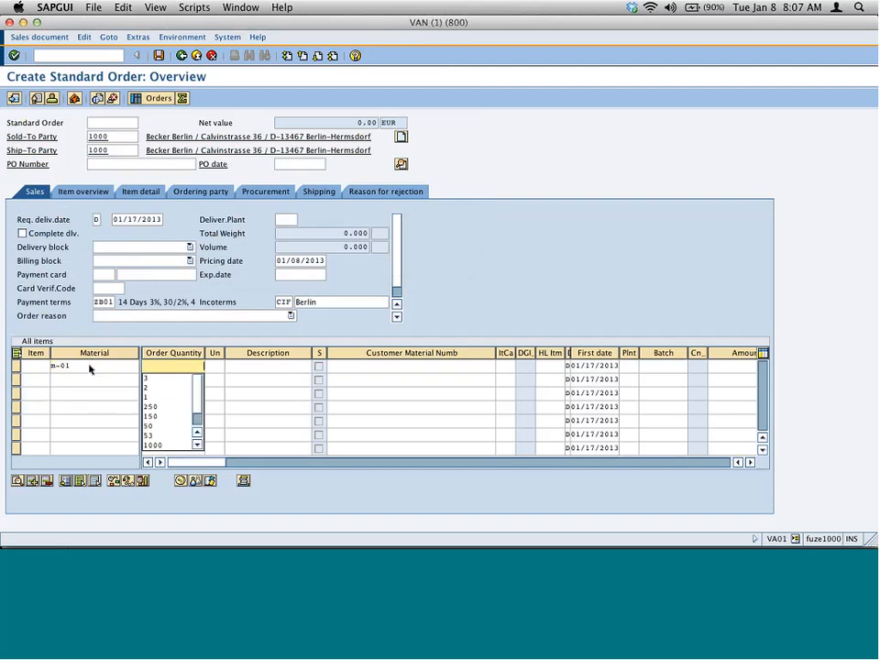
text(200)
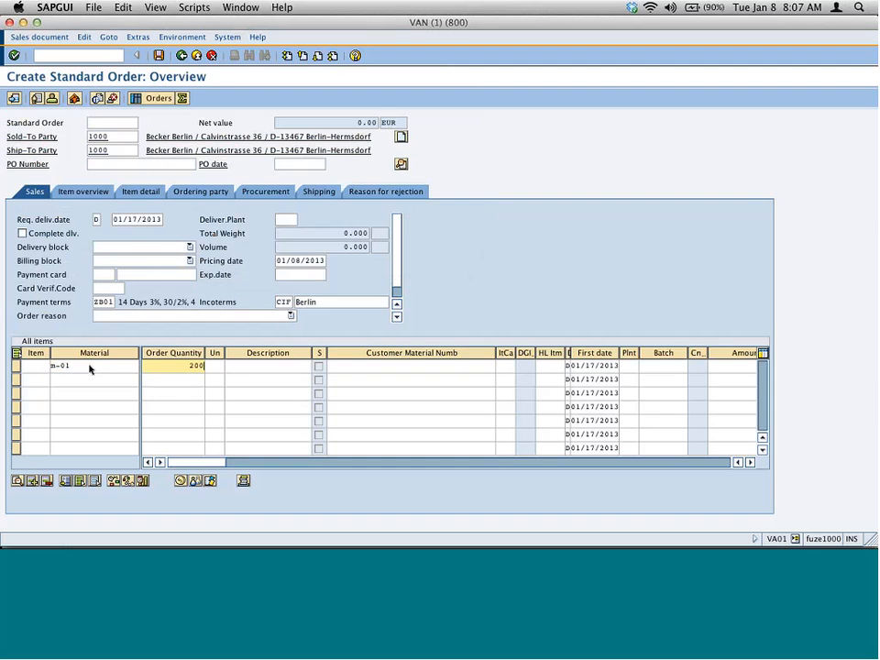
key(Return)
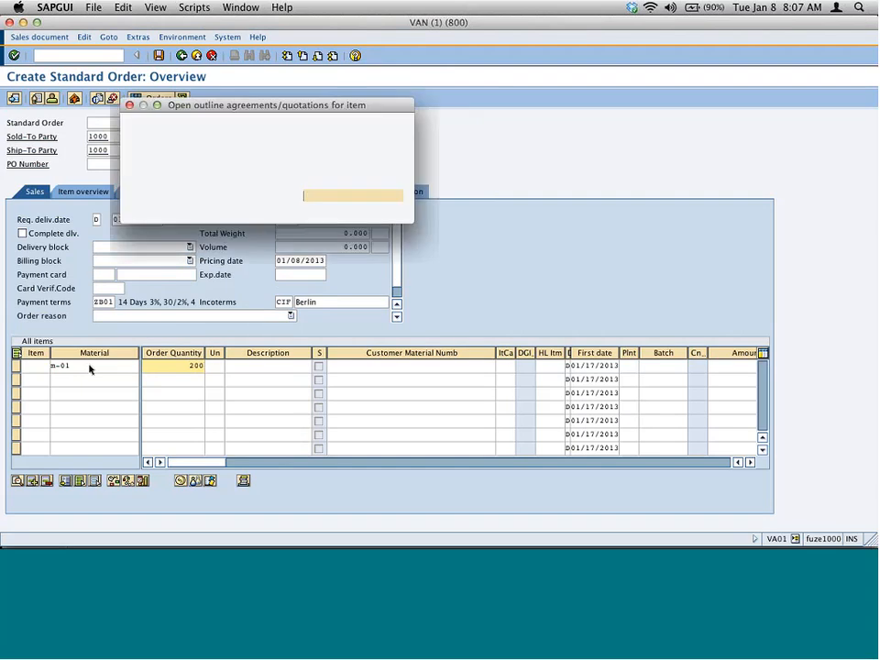
key(Return)
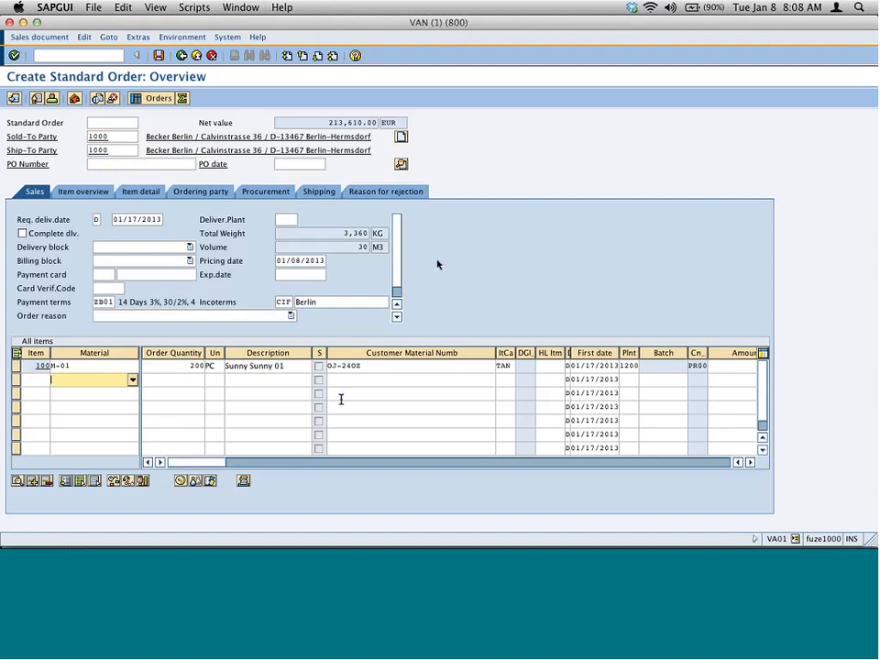
- Open the item's schedule lines to review its delivery date and confirmed quantity
drag(351, 351, 357, 352)
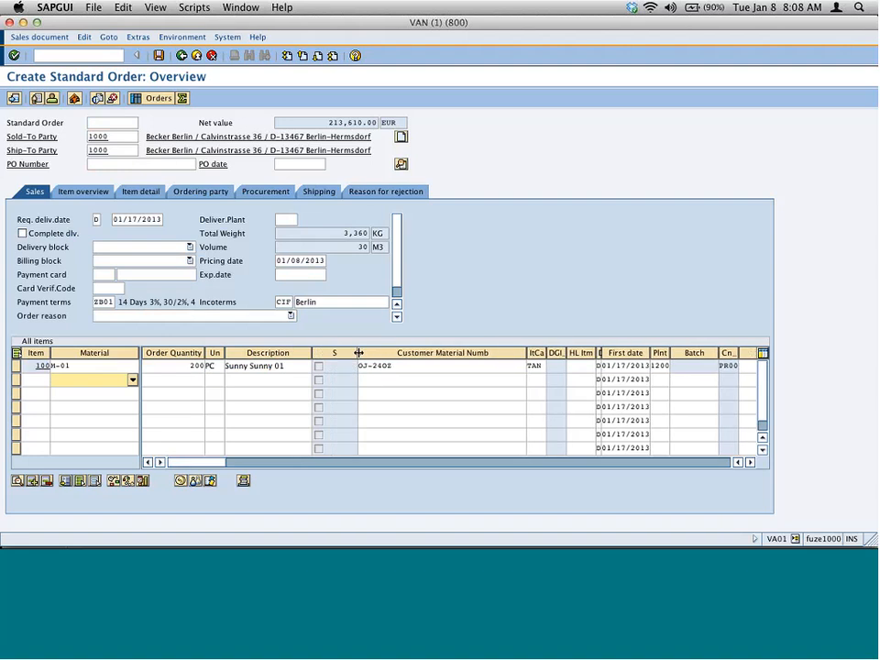
click(319, 369)
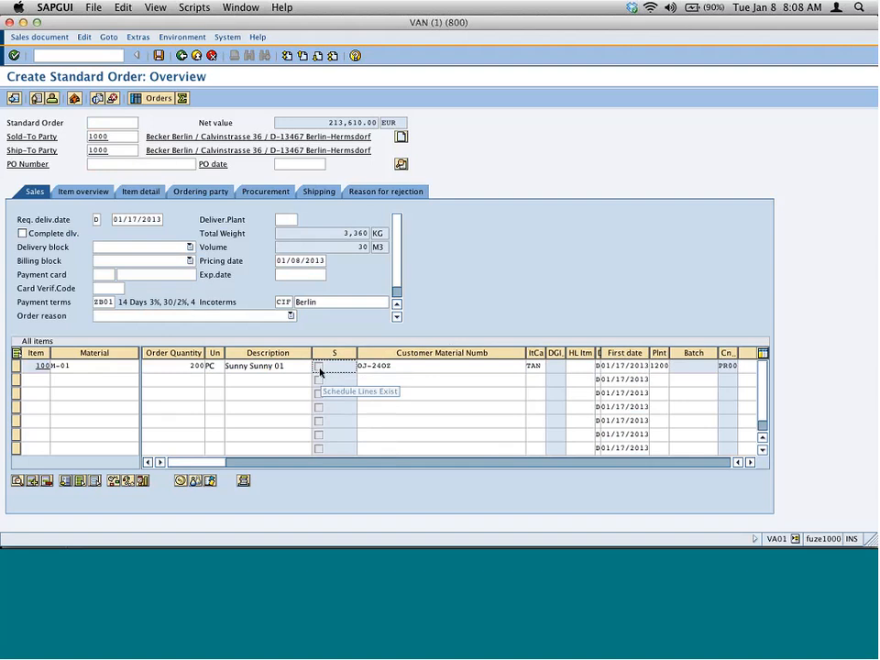
click(17, 366)
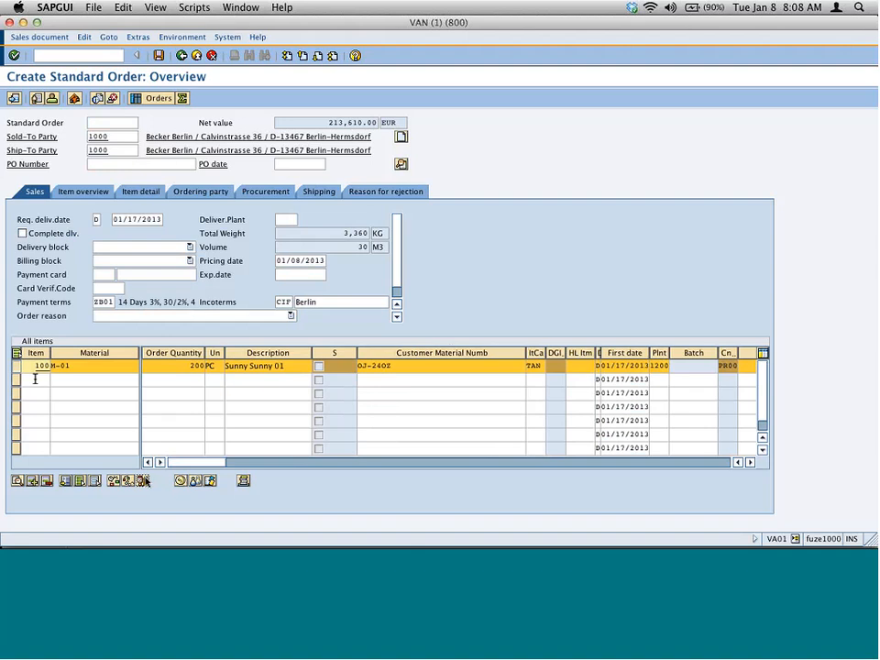
click(176, 480)
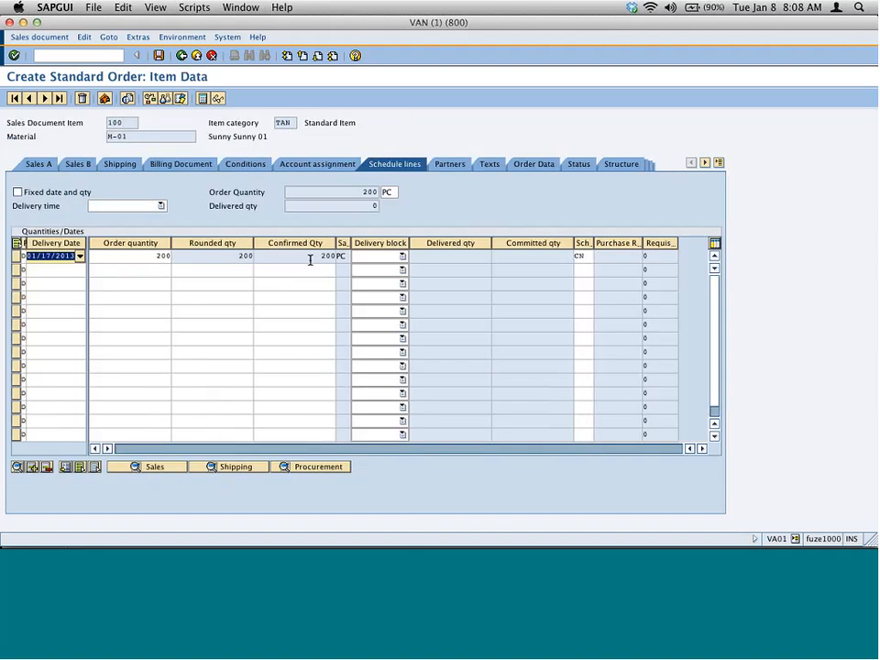
double_click(328, 256)
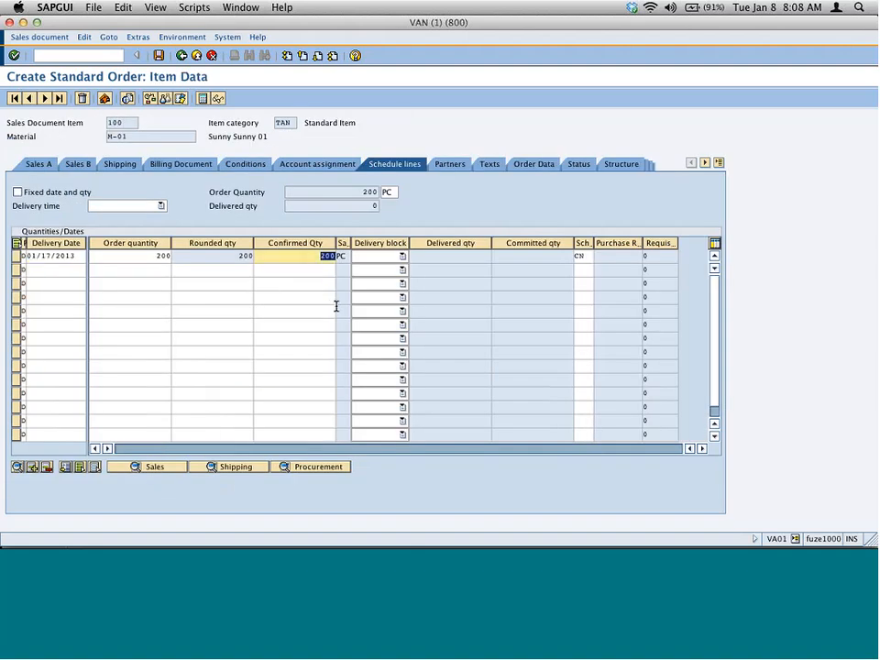
click(59, 269)
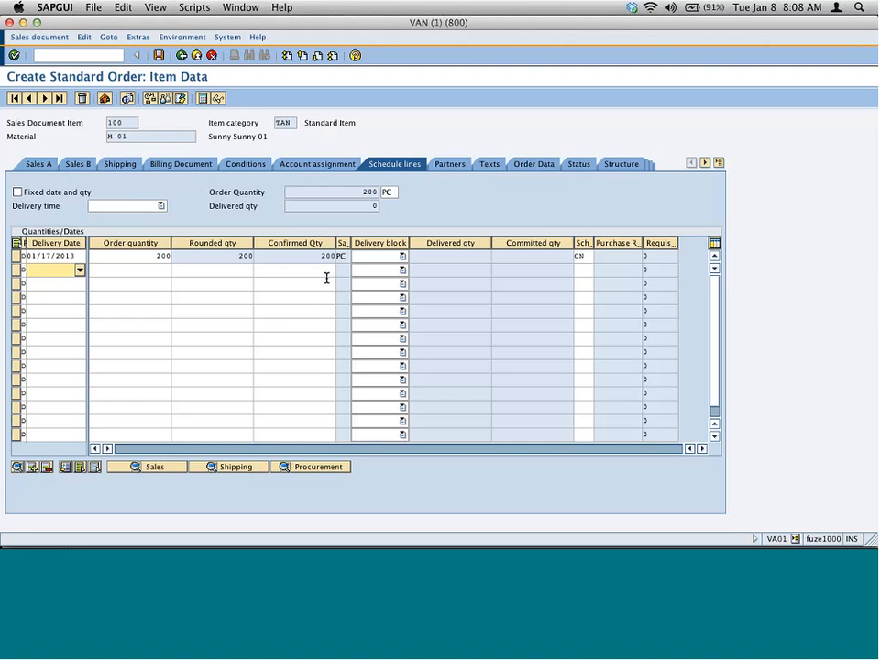
click(181, 58)
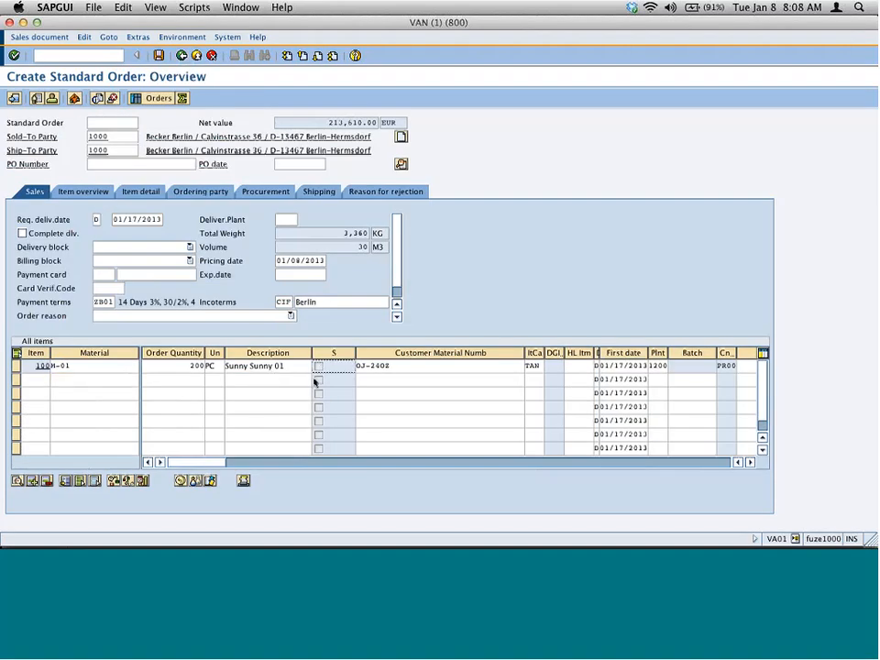
- Set the item's order quantity to 210
click(188, 367)
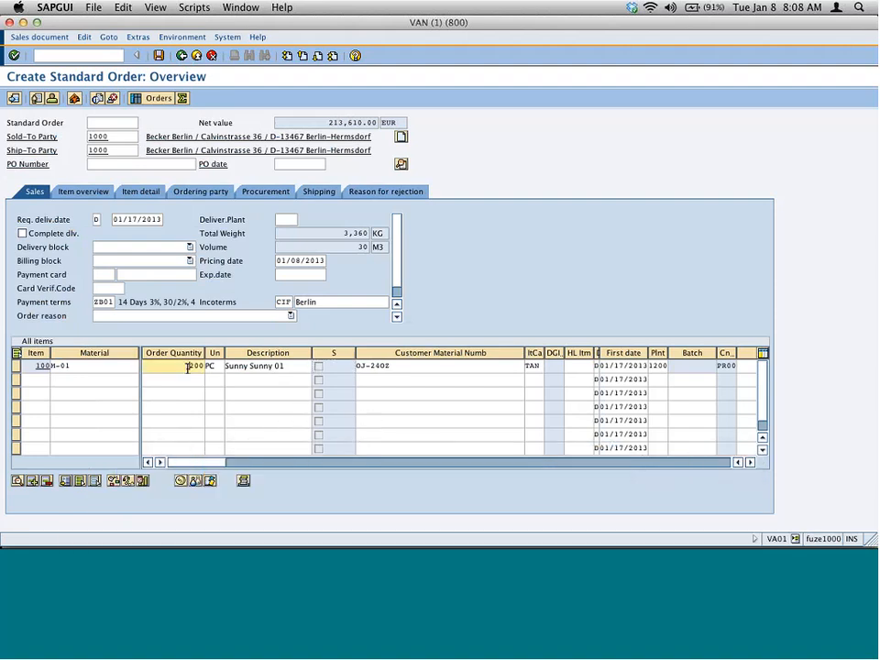
drag(188, 366, 222, 368)
click(15, 365)
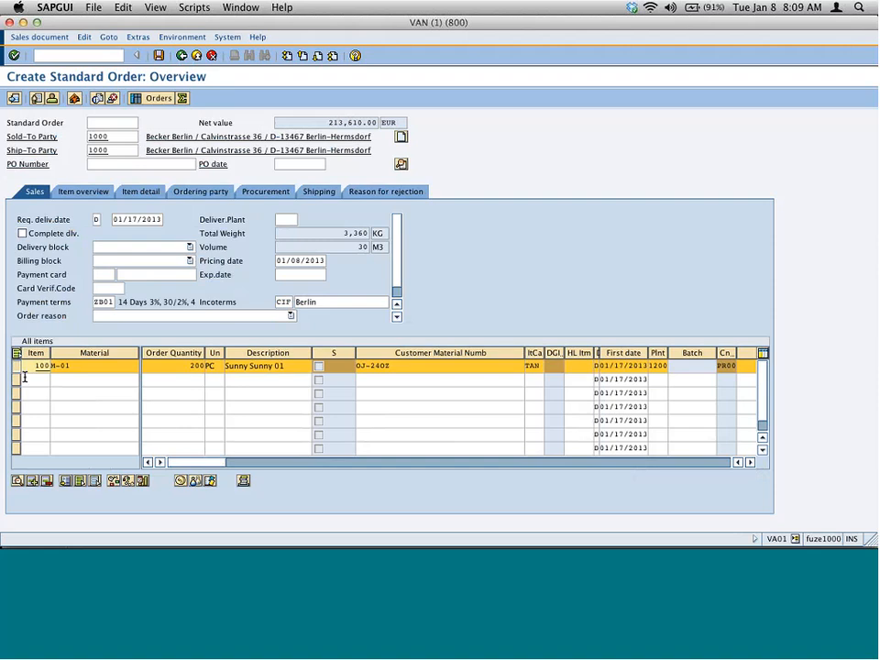
click(184, 366)
drag(185, 367, 221, 371)
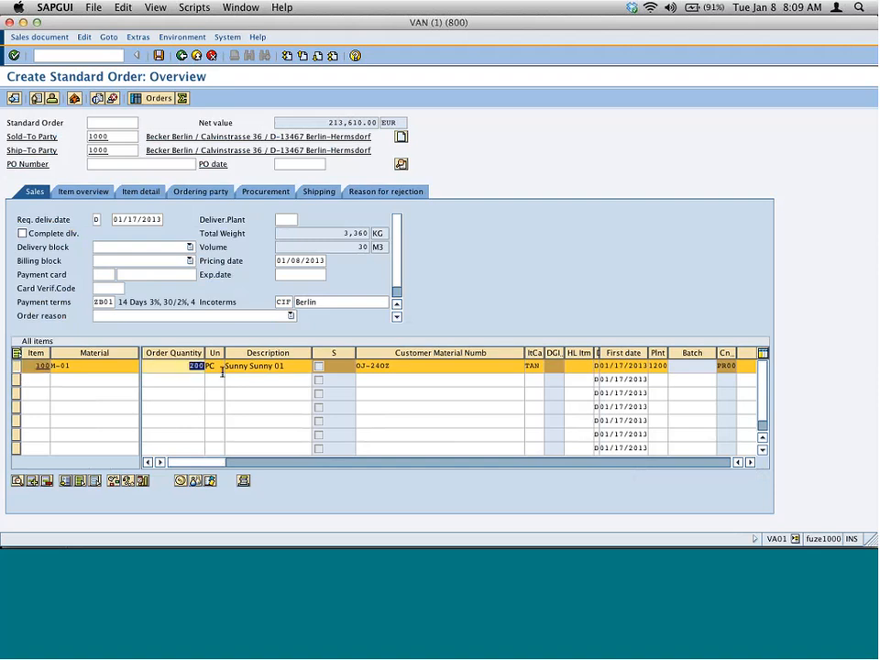
text(210)
key(Return)
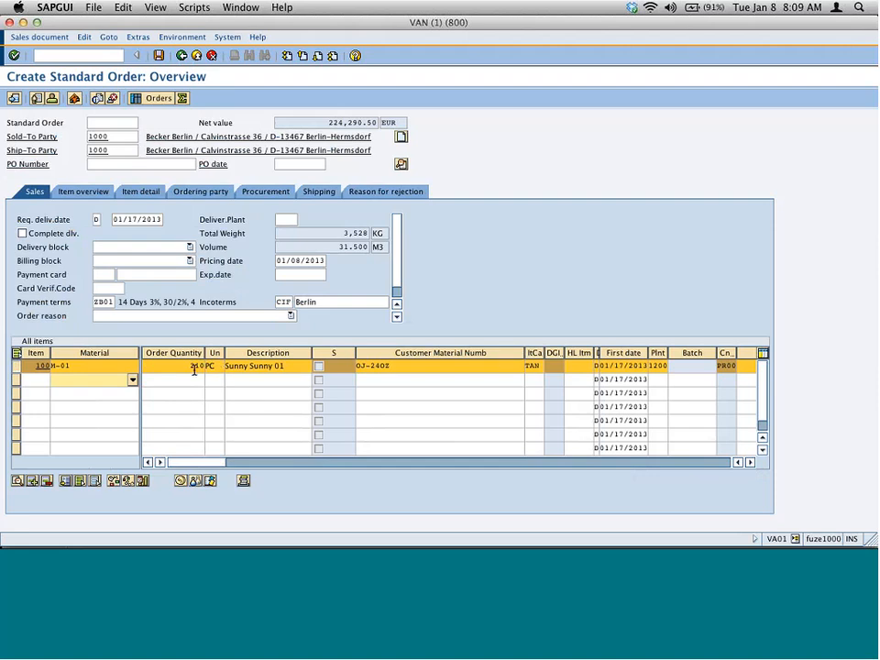
- Set the item's order quantity to 10000
click(189, 366)
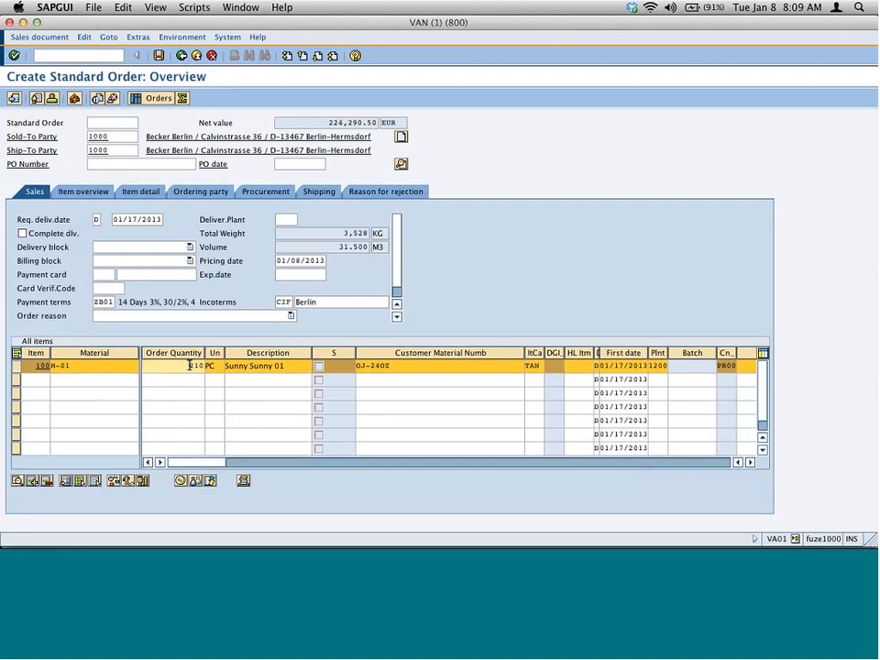
key(BackSpace)
key(BackSpace)
key(BackSpace)
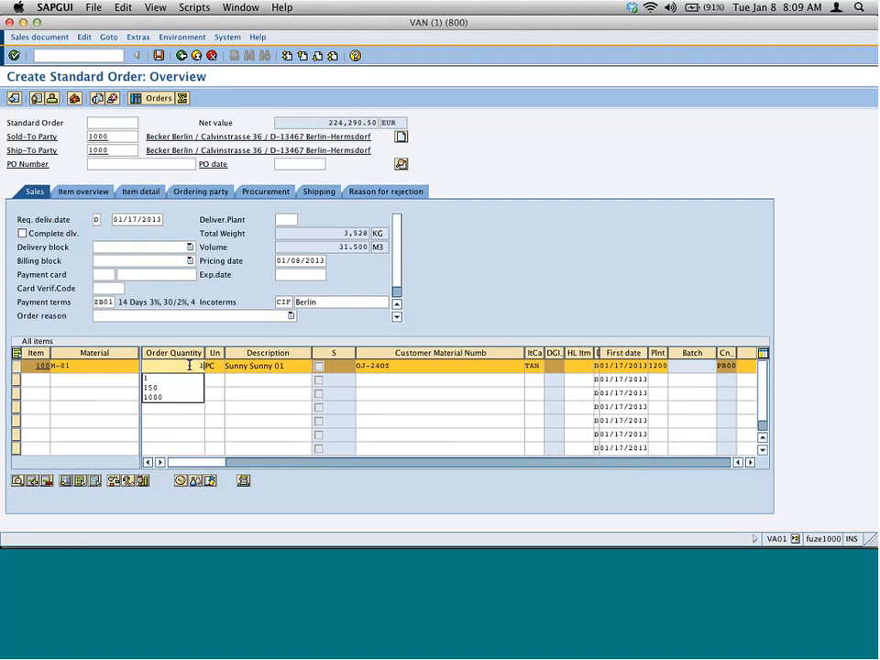
text(10000)
key(Return)
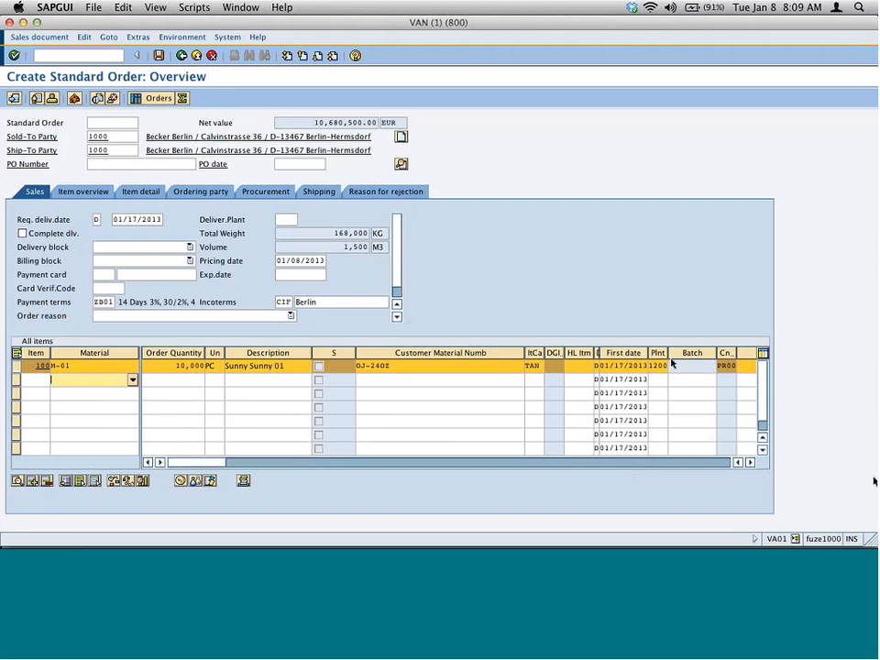
- Change the item's plant to 1000
click(659, 366)
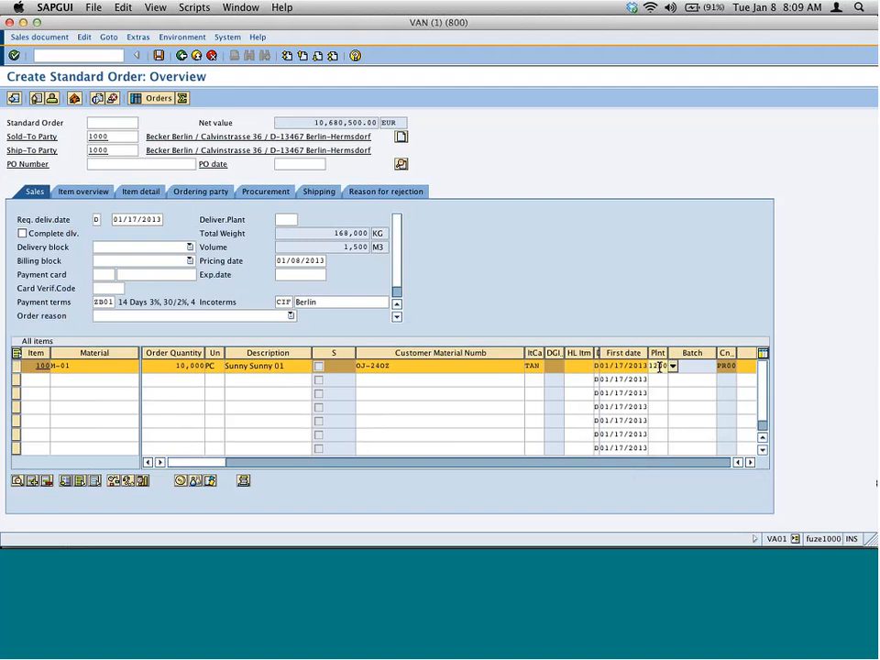
key(BackSpace)
text(00)
key(Return)
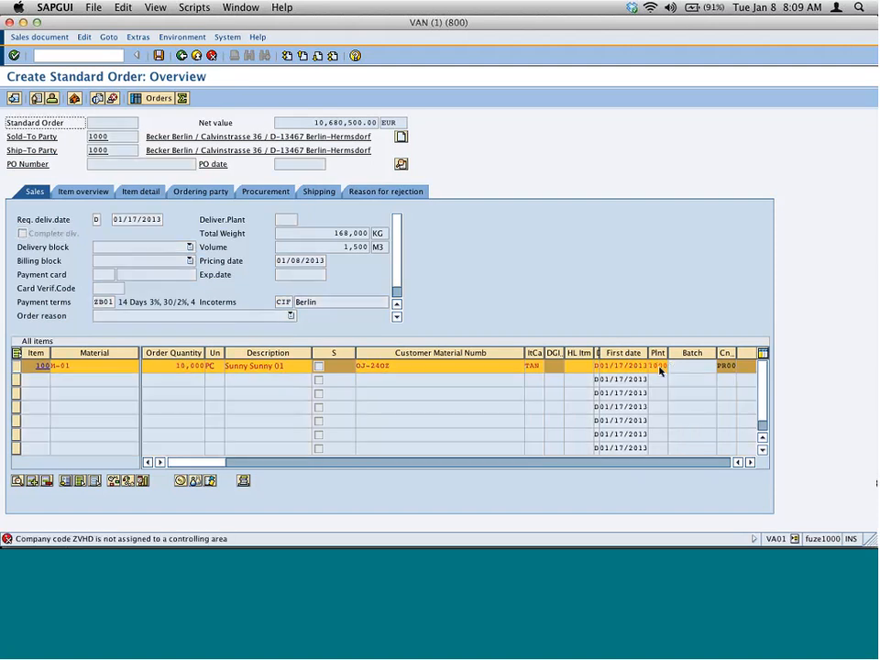
- Reset the item's plant to 1200
click(660, 368)
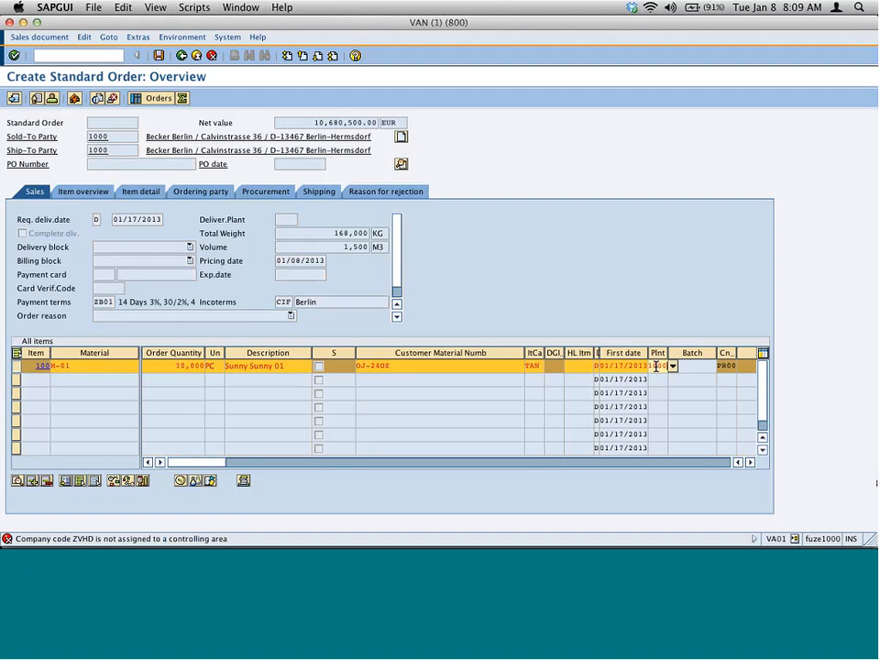
text(1200)
key(Return)
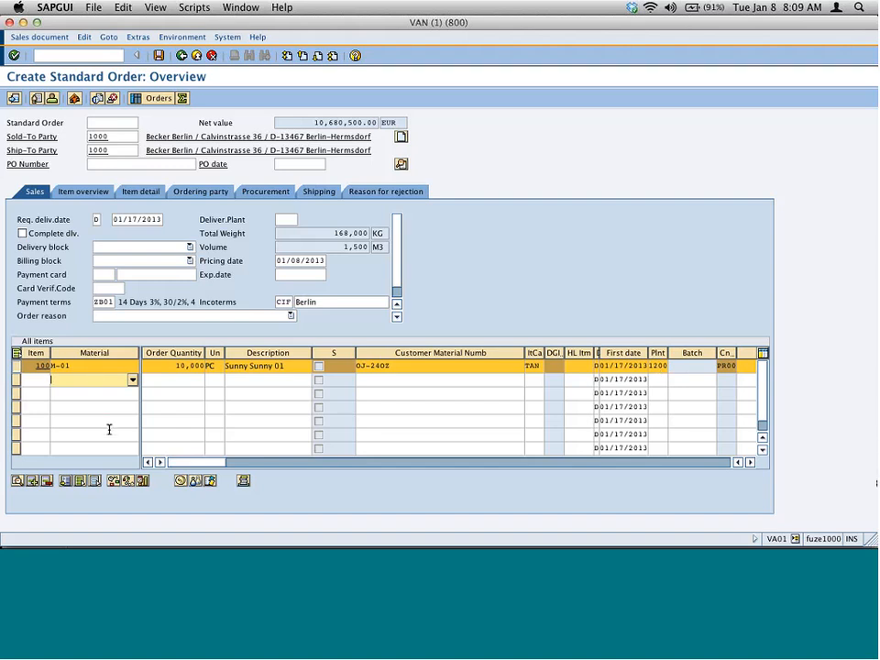
- Open the availability overview for the M-01 item and review its cumulative ATP quantities
click(196, 365)
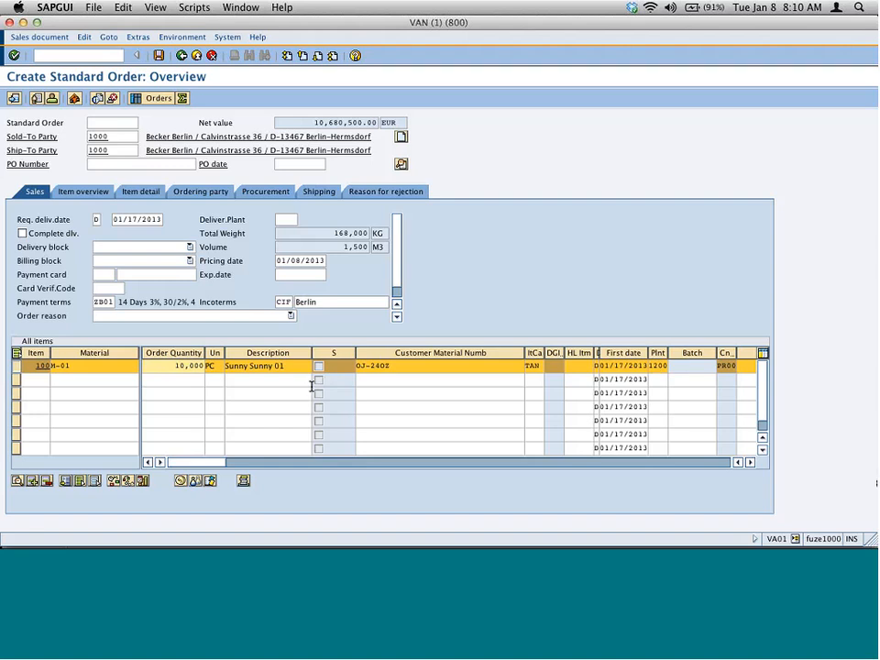
click(113, 481)
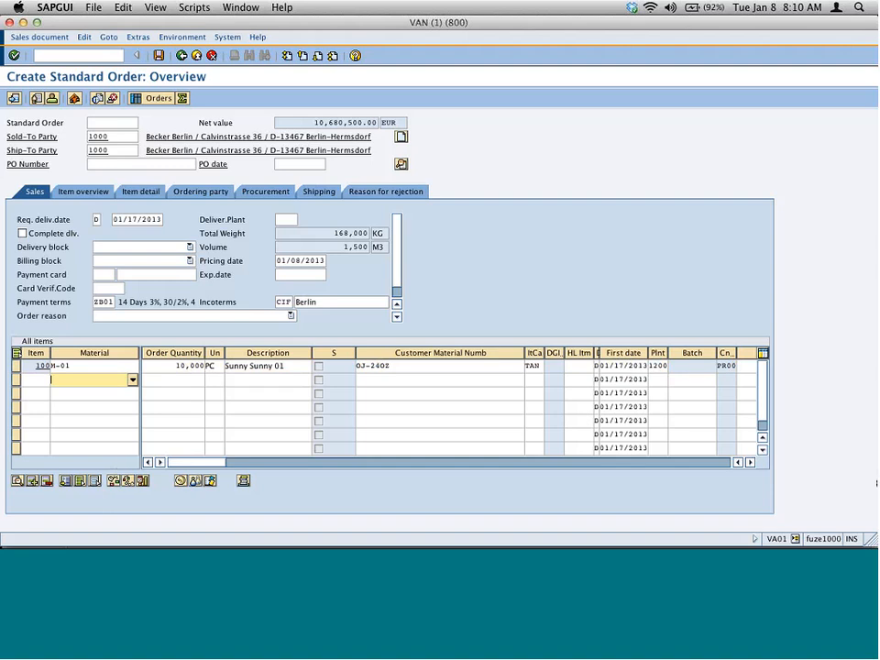
click(15, 365)
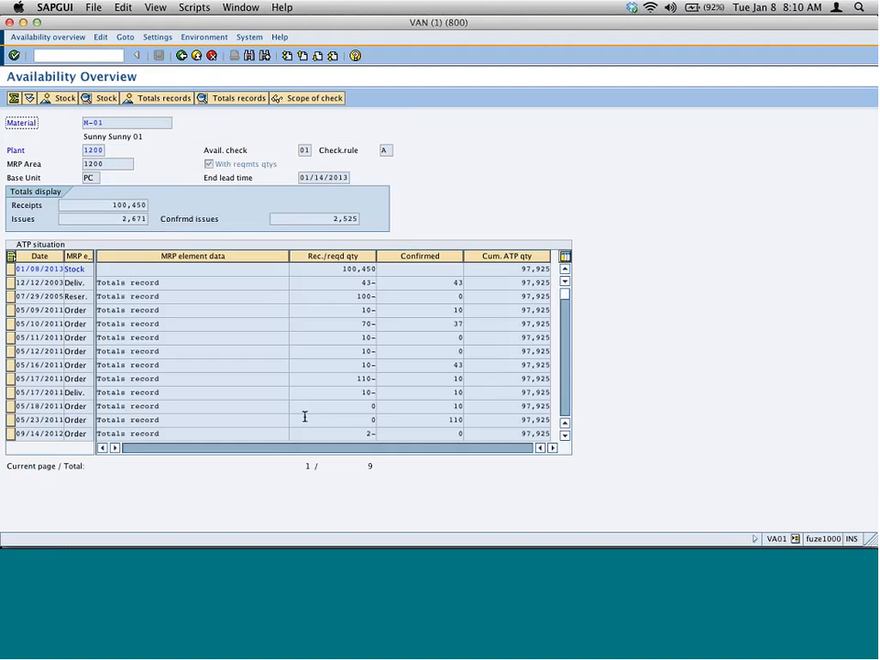
click(89, 149)
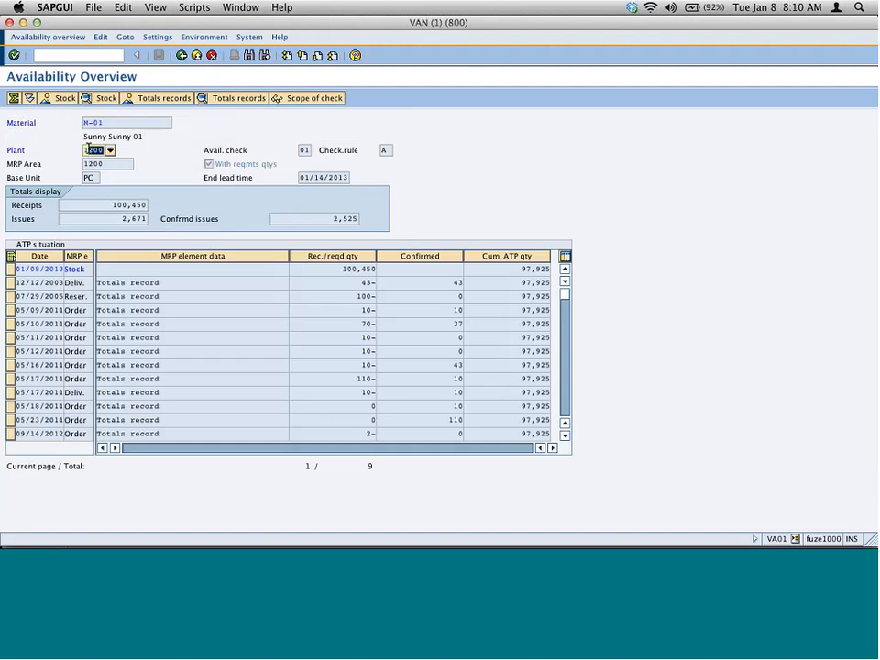
click(516, 271)
drag(516, 270, 549, 270)
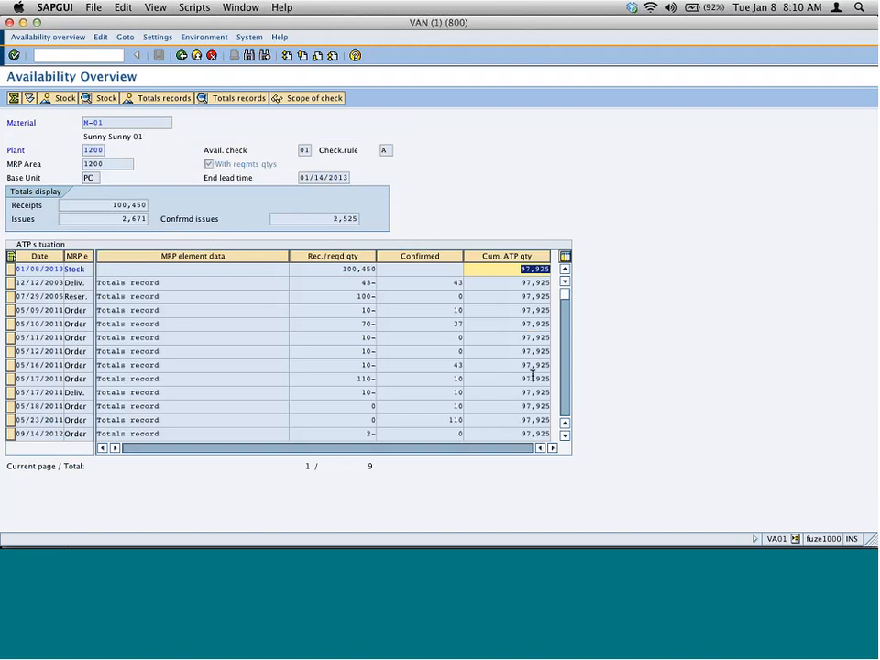
click(528, 269)
double_click(528, 268)
click(183, 57)
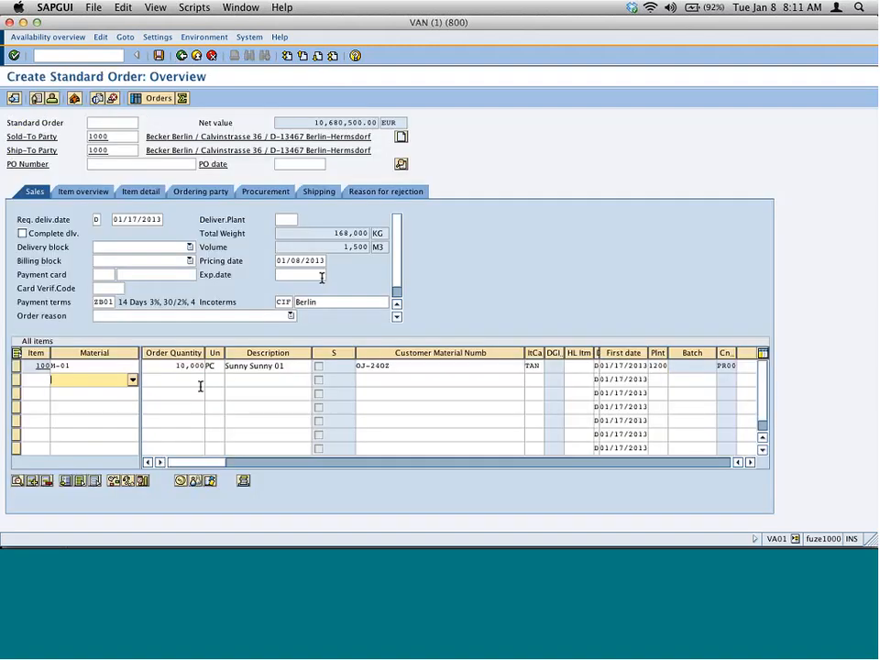
click(124, 367)
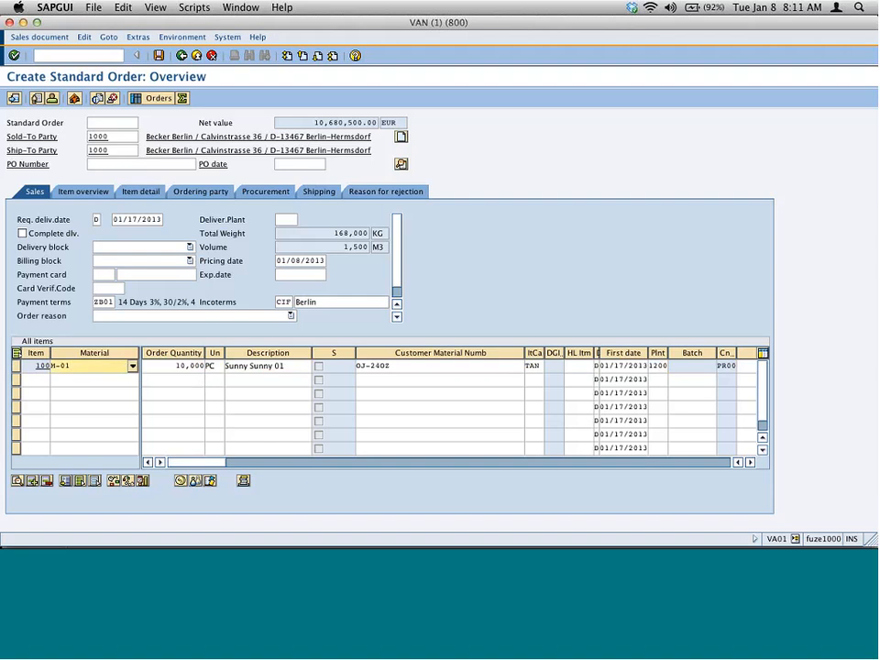
click(130, 482)
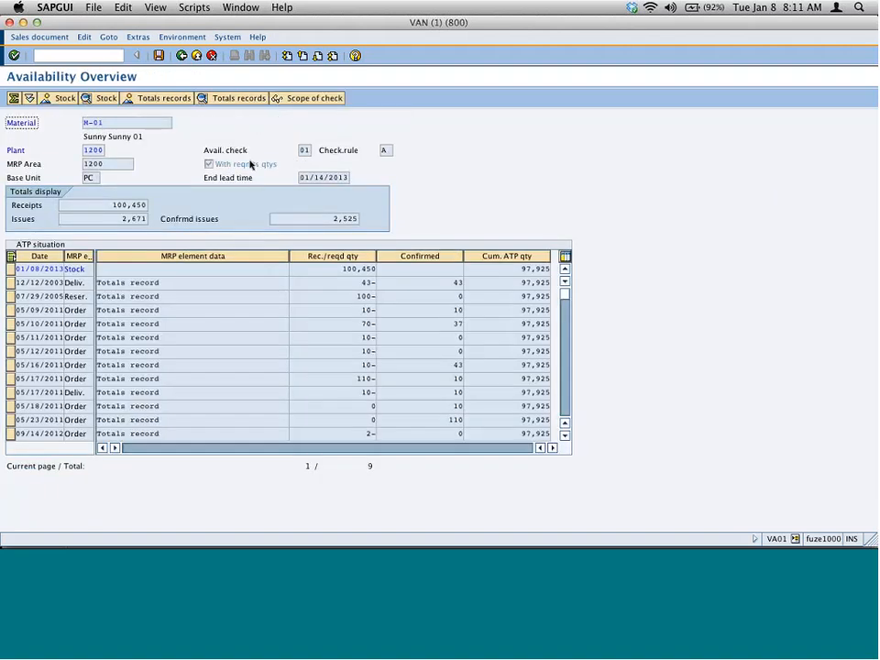
- Return to the order overview and set the M-01 item's order quantity to 120,000
click(181, 57)
click(115, 366)
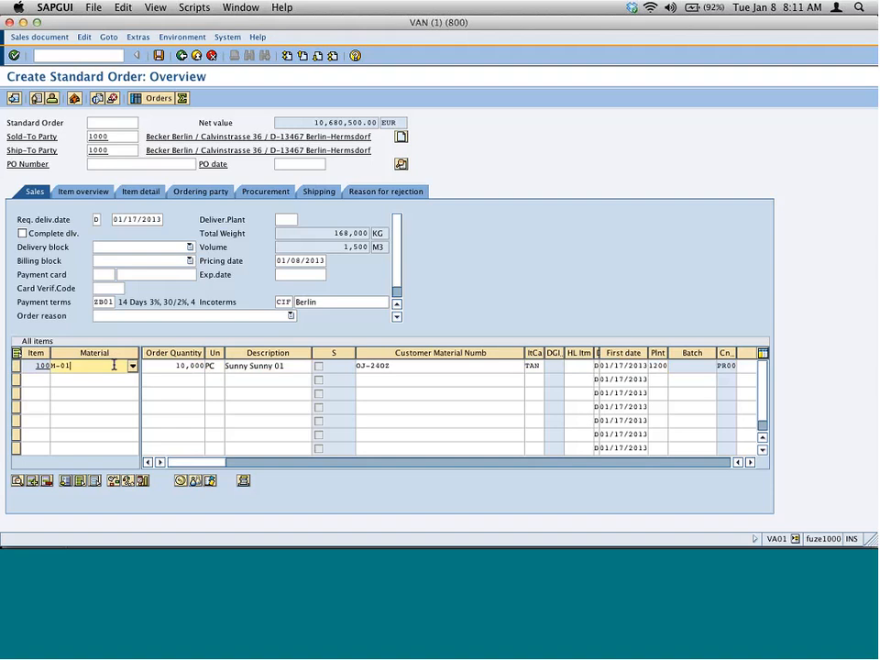
click(112, 482)
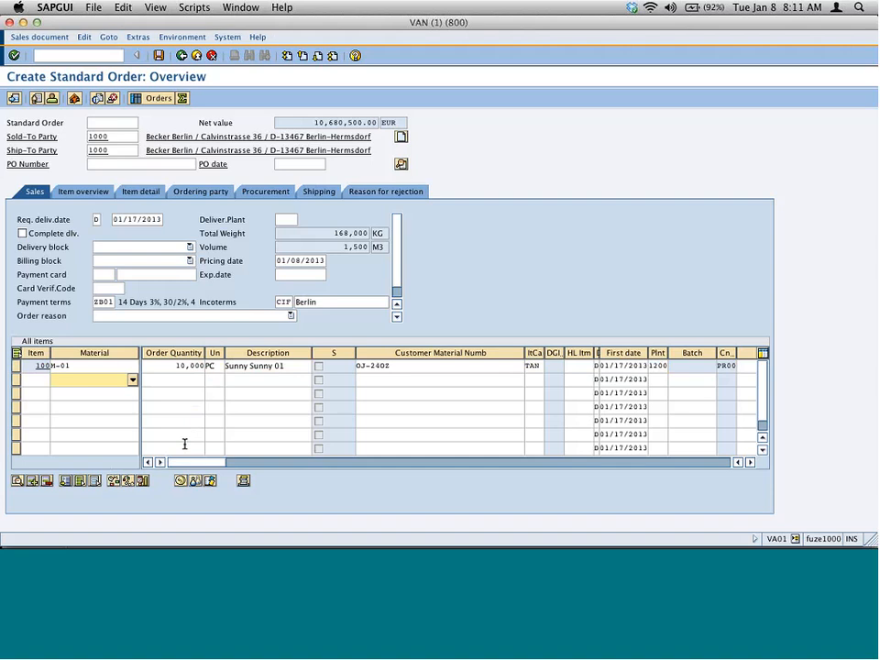
double_click(188, 365)
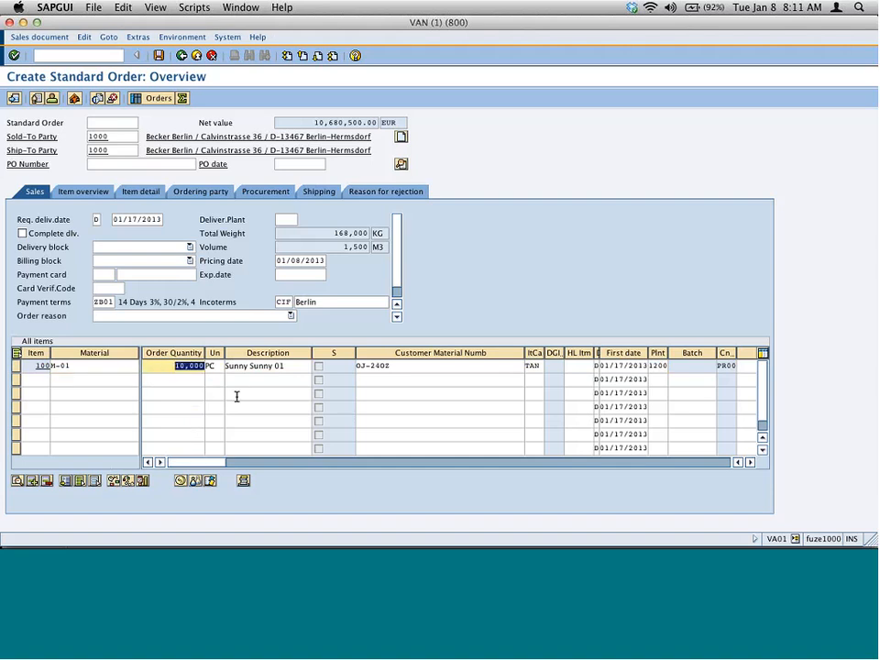
text(12)
text(0,00)
text(0)
key(Return)
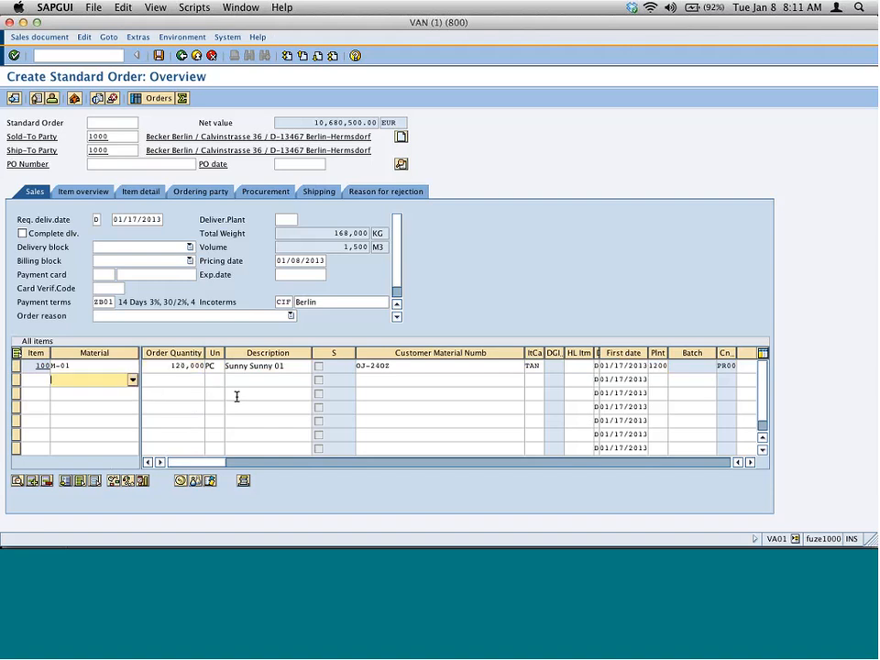
- Set the M-01 item's order quantity to 300,000
double_click(171, 365)
text(3)
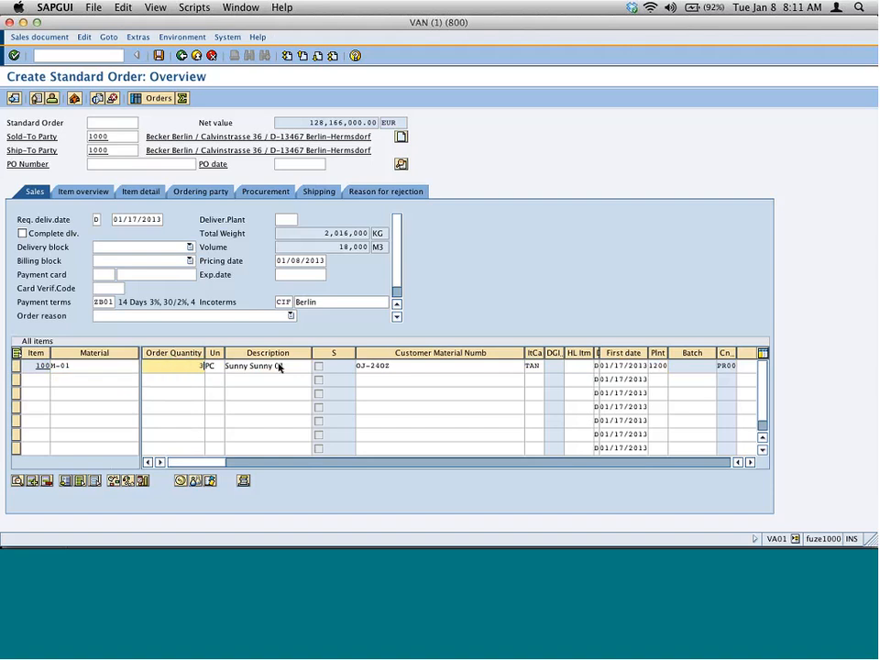
text(00,000)
key(Return)
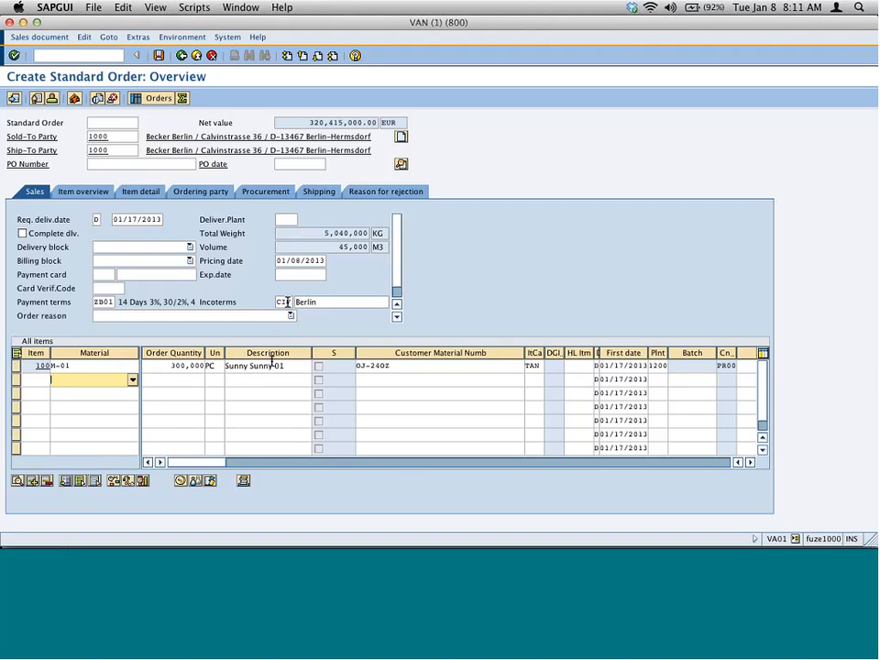
- Open the item's schedule lines and list the available schedule line categories for the line
double_click(280, 366)
click(580, 256)
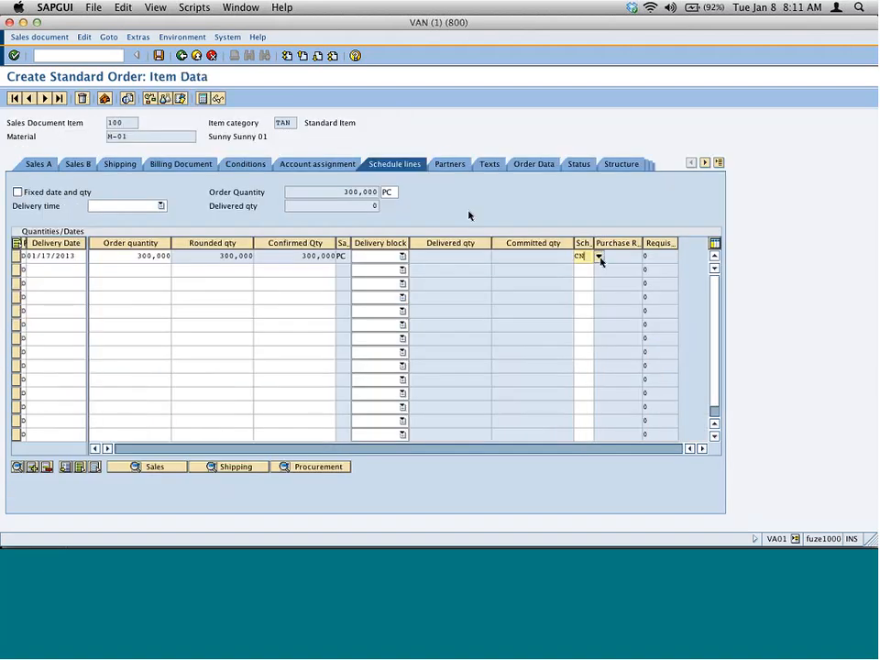
click(598, 256)
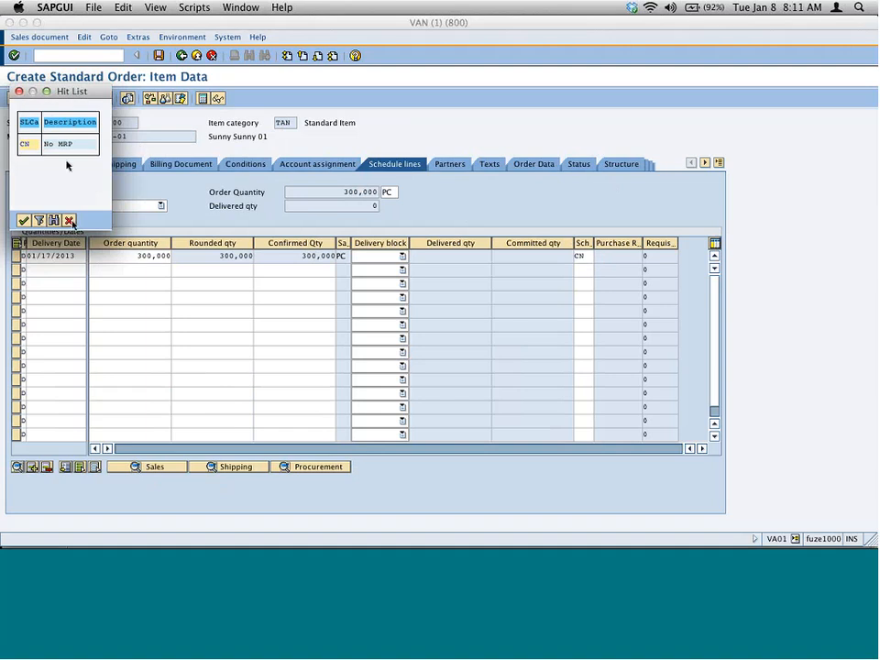
click(68, 220)
- Open schedule line category maintenance (/ovov6) in a new session and review the CN category's details
click(114, 53)
text(/o)
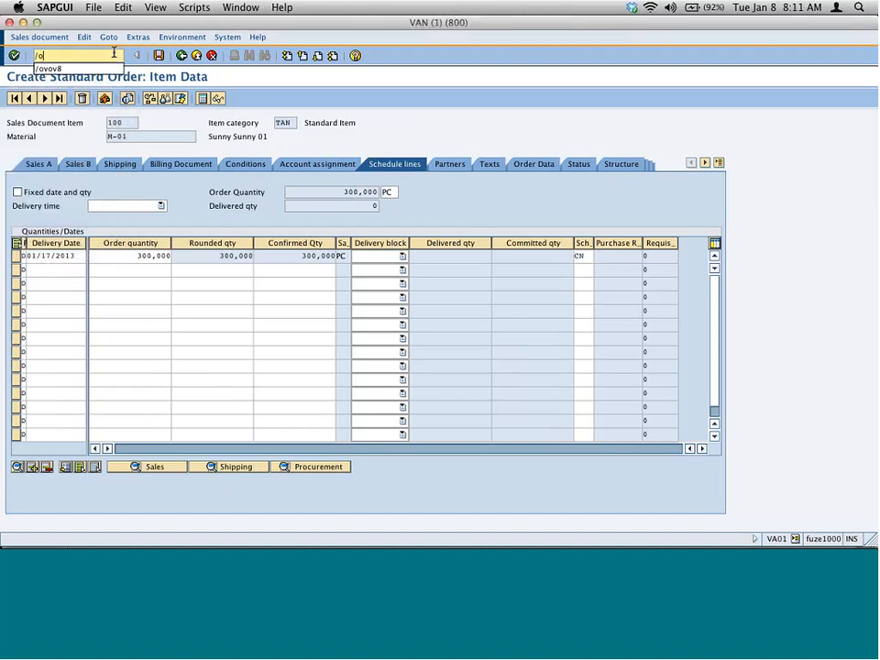
text(vov6)
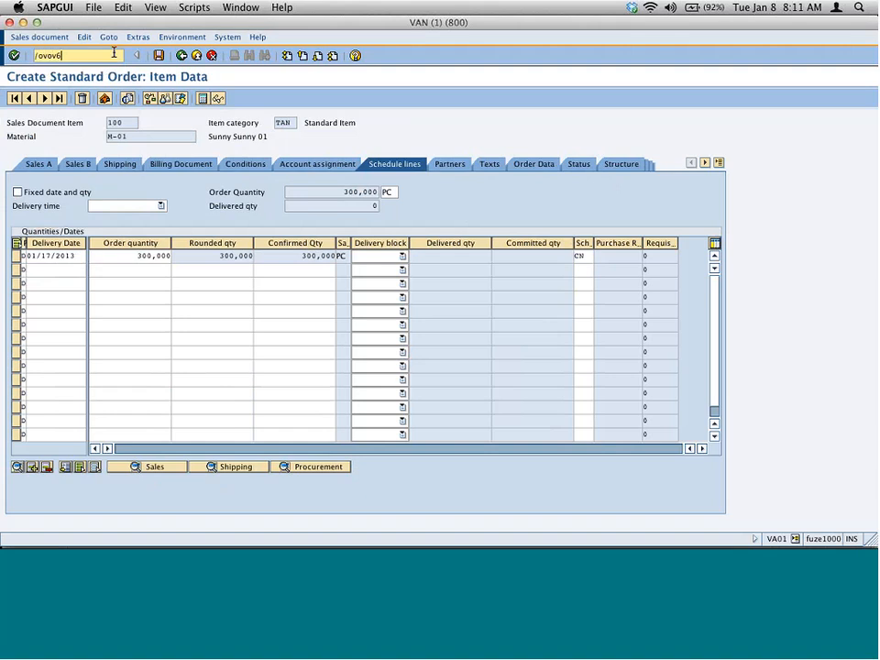
key(Return)
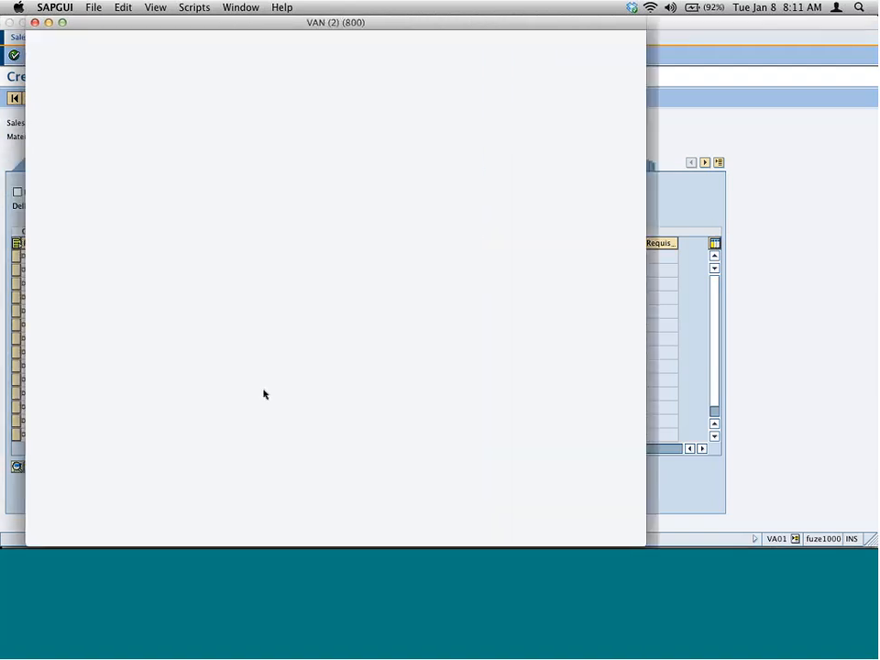
click(82, 511)
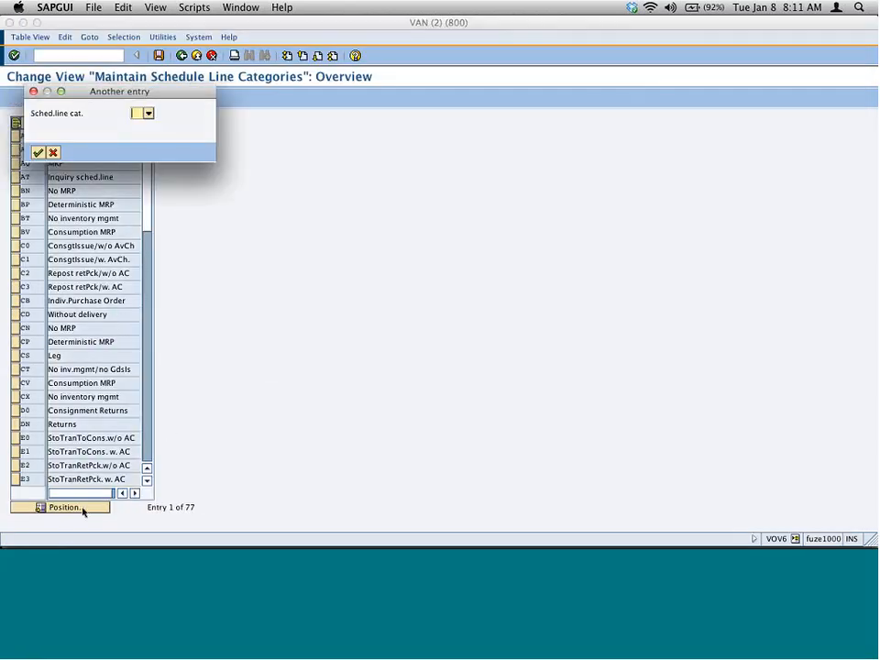
text(cn)
key(Return)
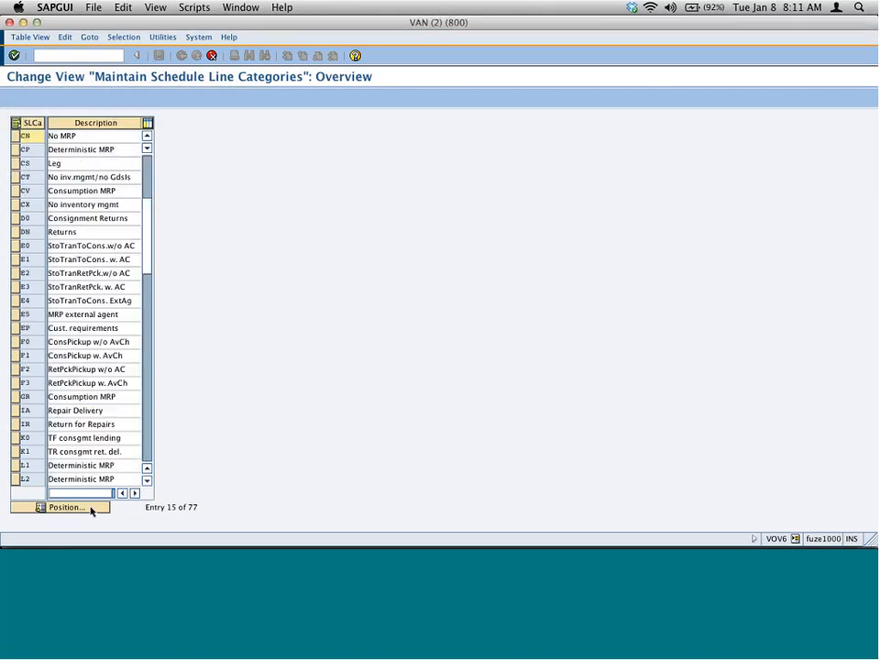
double_click(70, 108)
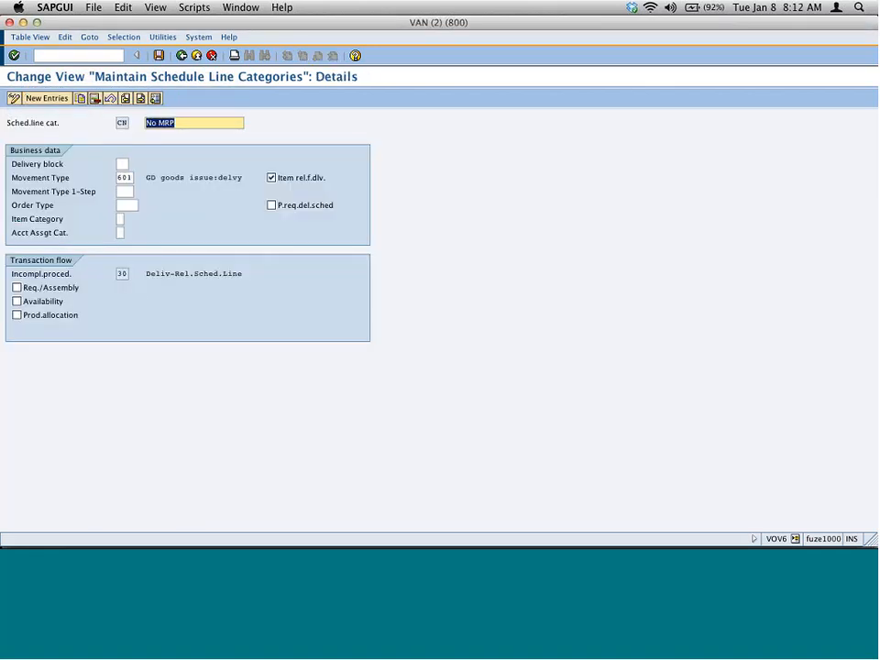
click(125, 124)
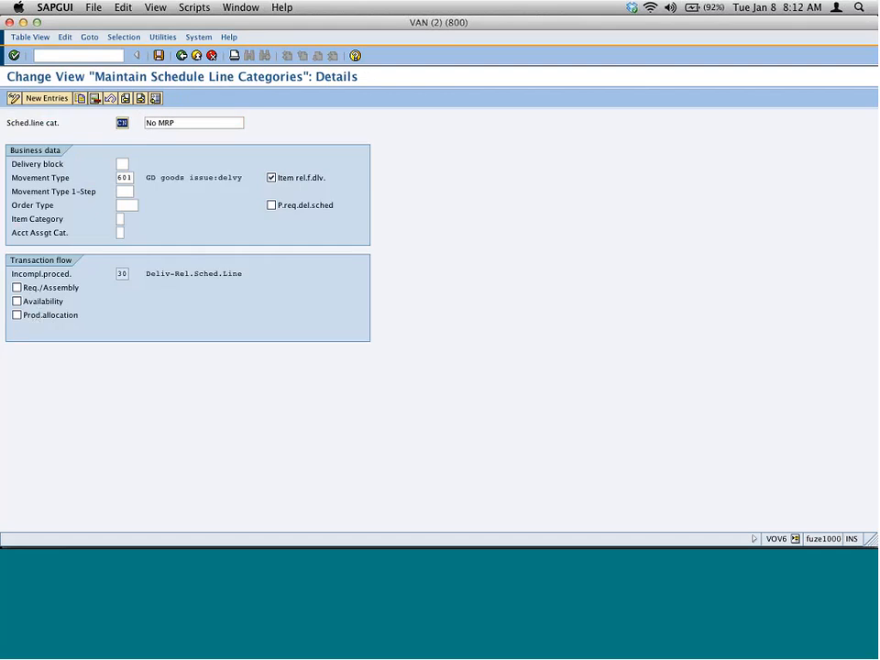
click(183, 56)
click(182, 56)
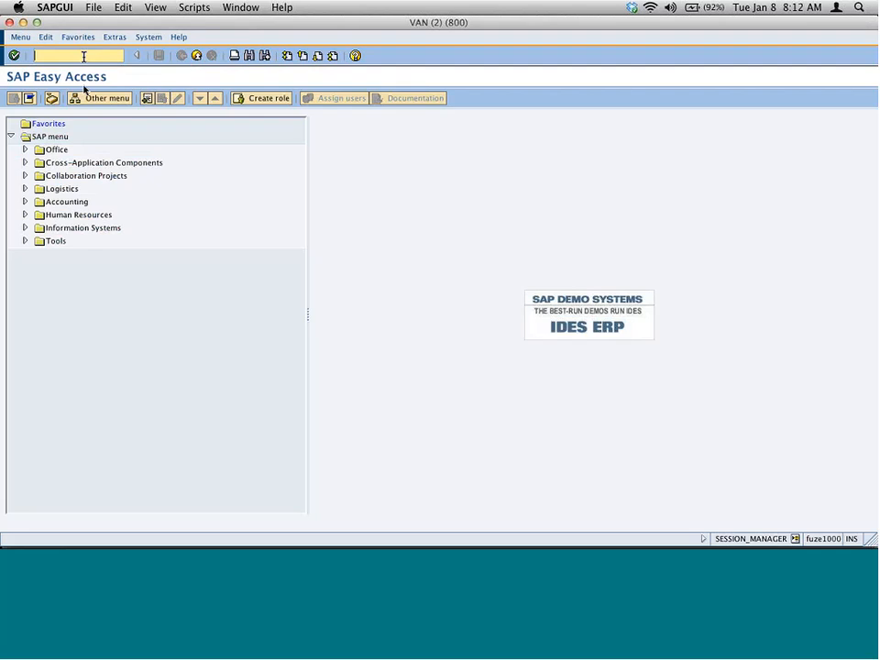
- Switch back to the order and try to set the schedule line category to CP
key(super+grave)
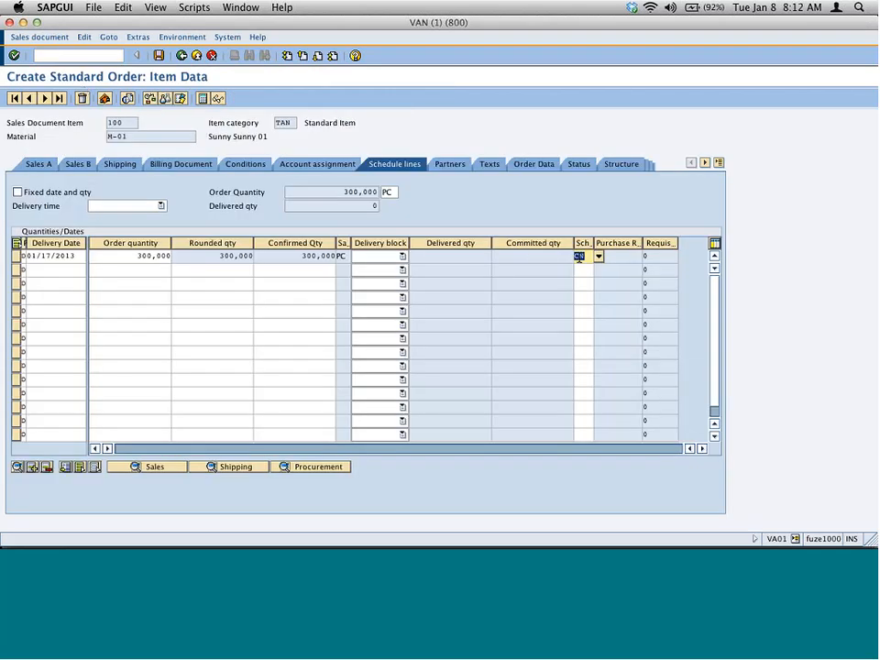
text(CP)
key(Return)
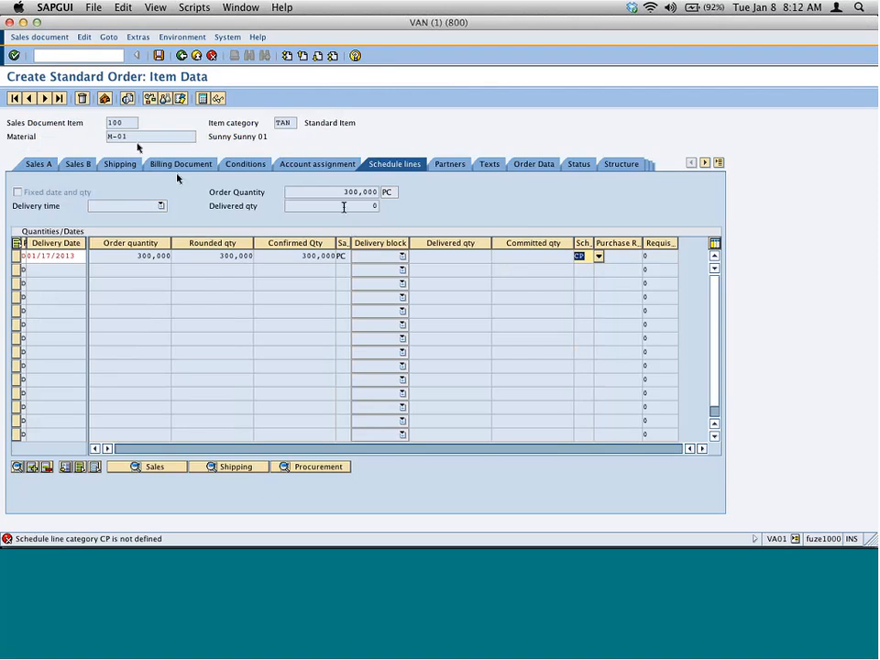
click(133, 139)
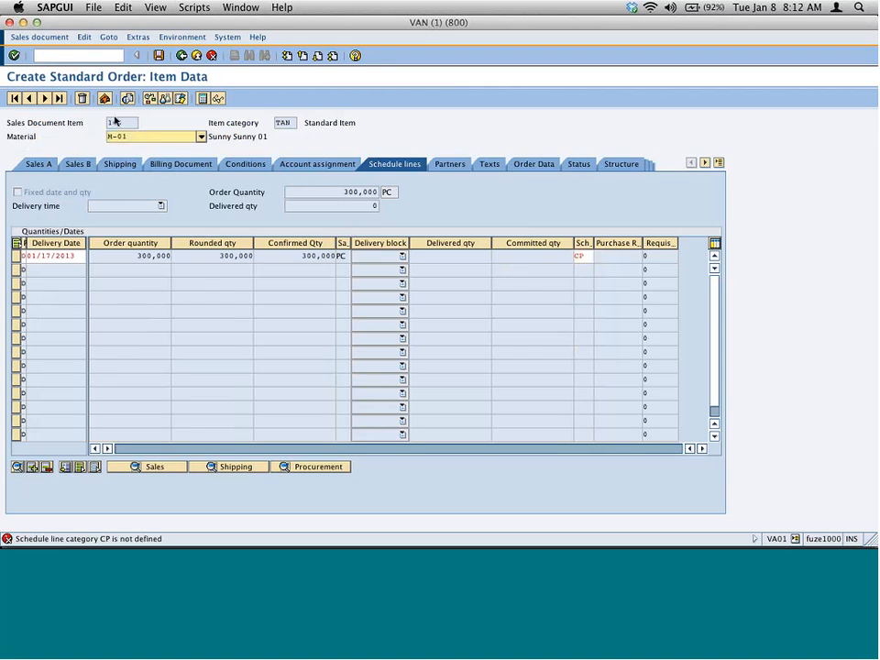
- Open Change Material (mm02) in a new session for material M-01
click(90, 57)
text(/)
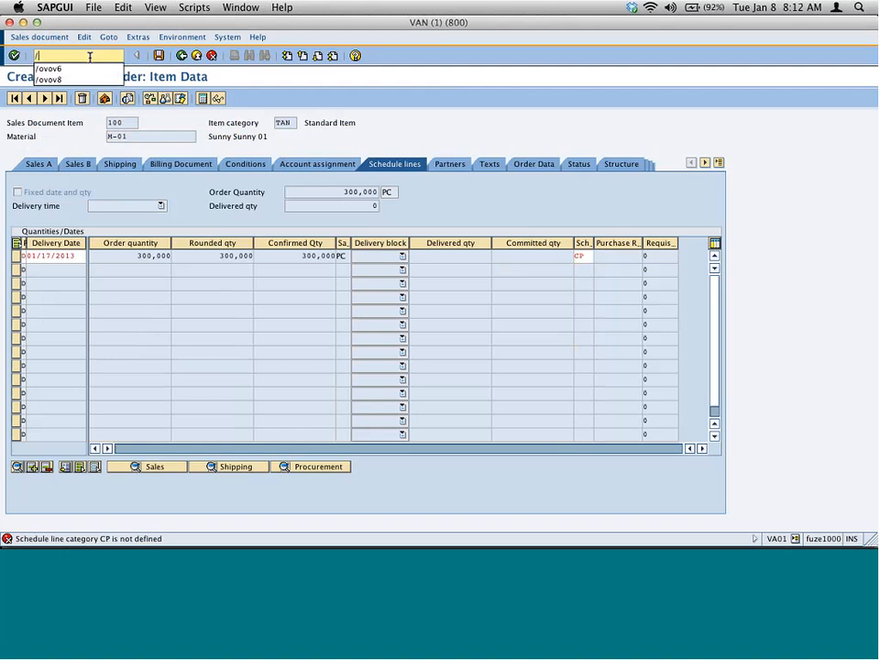
text(on)
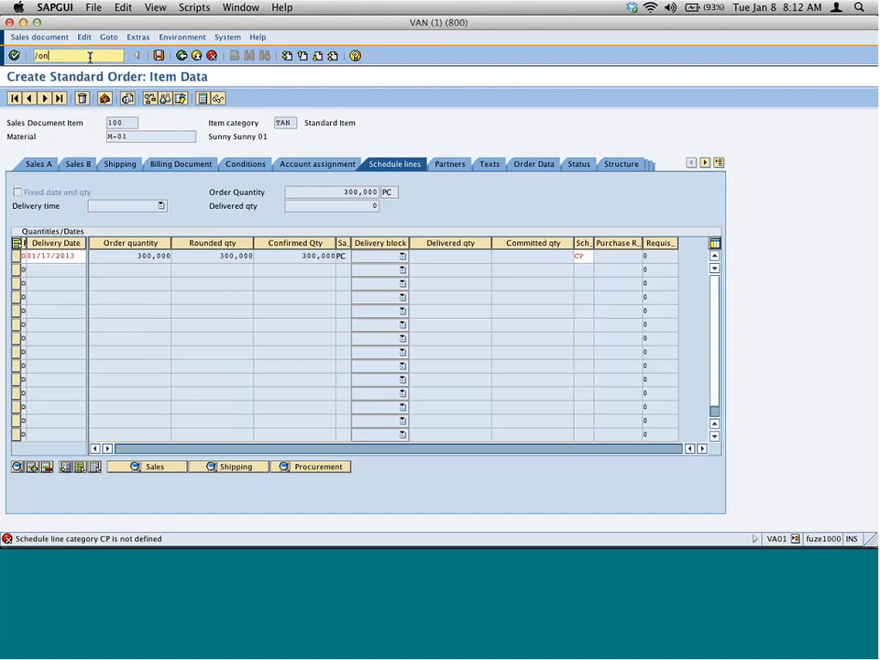
text(mm02)
key(Return)
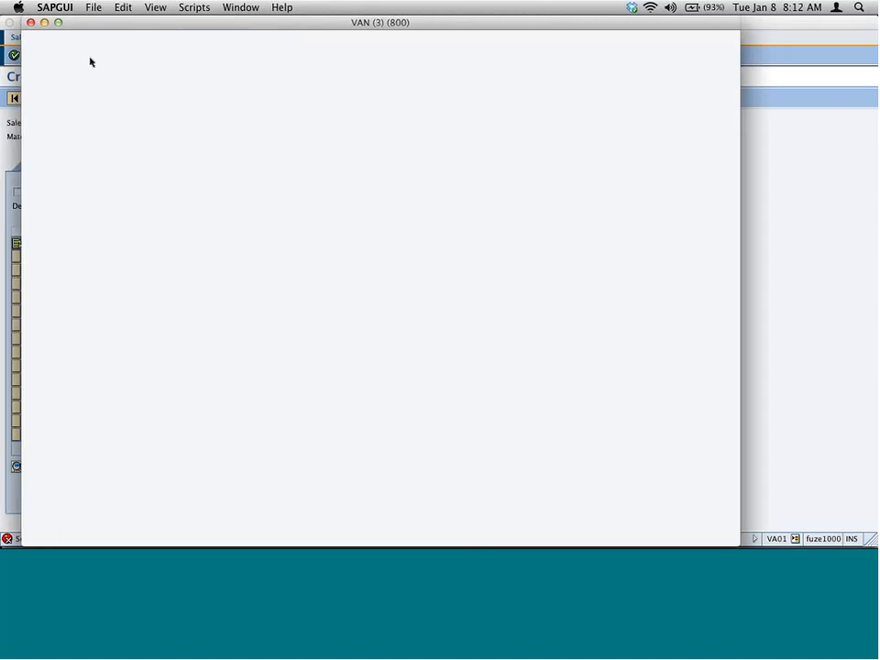
text(mm02)
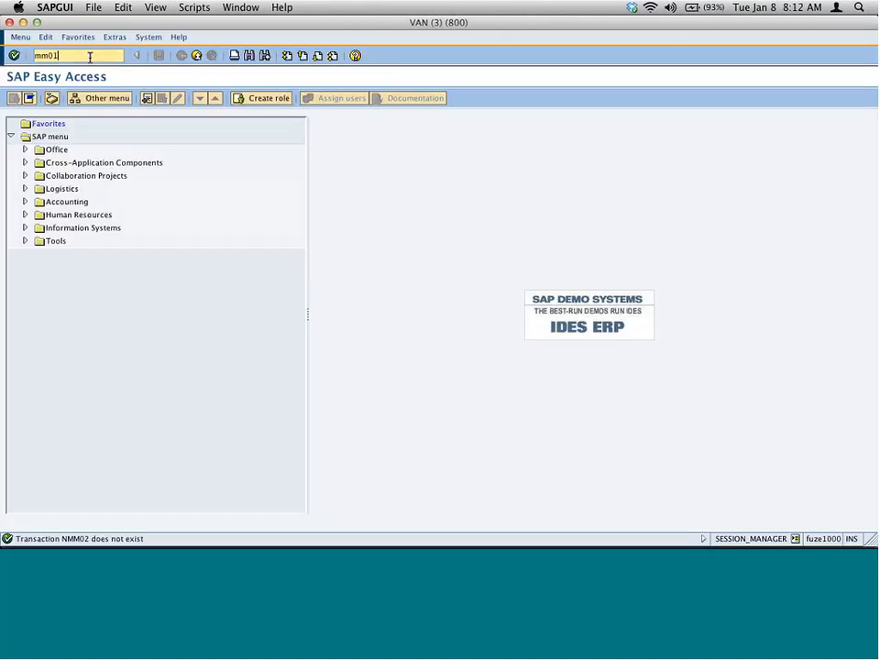
key(Return)
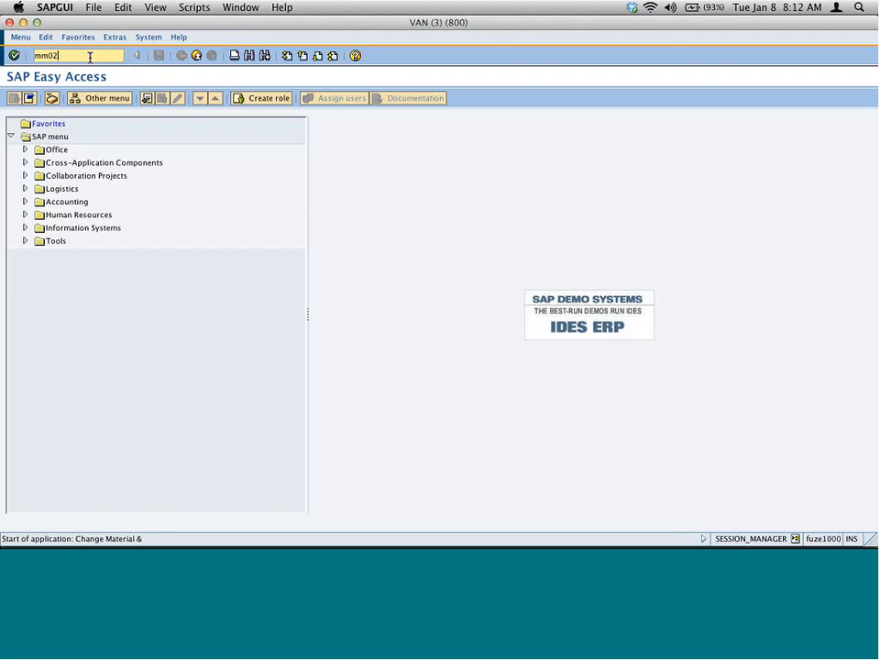
text(m)
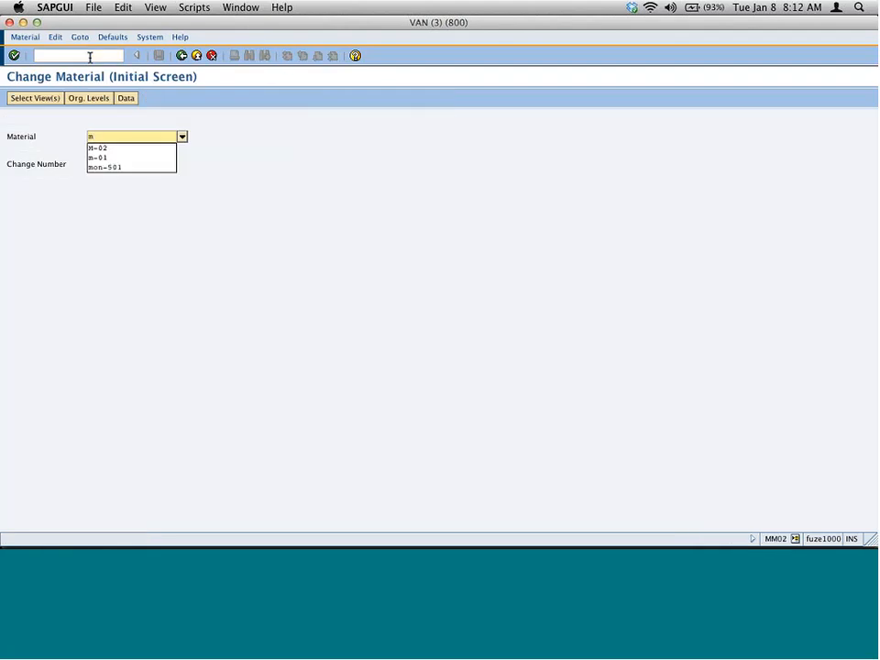
text(-01)
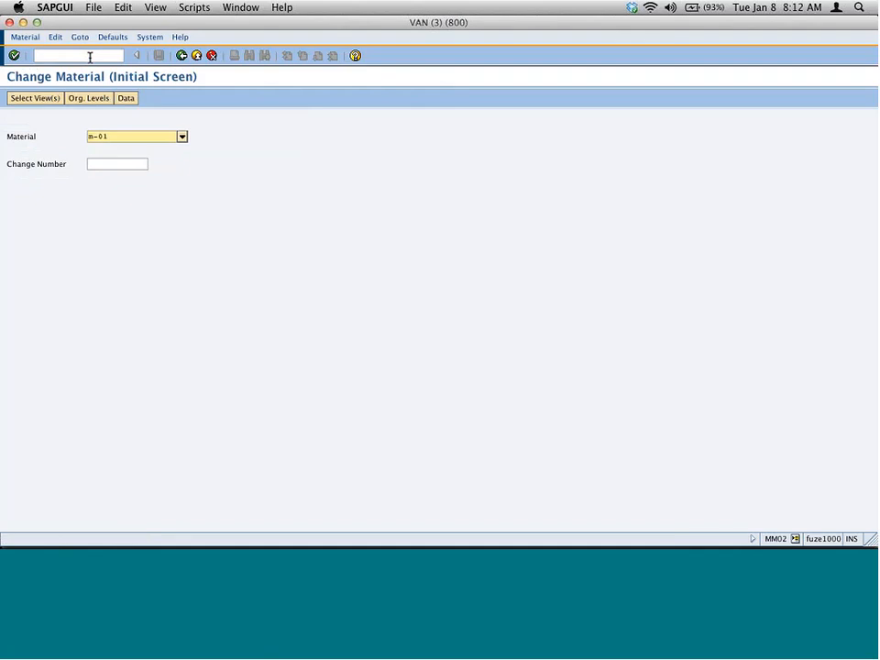
key(Return)
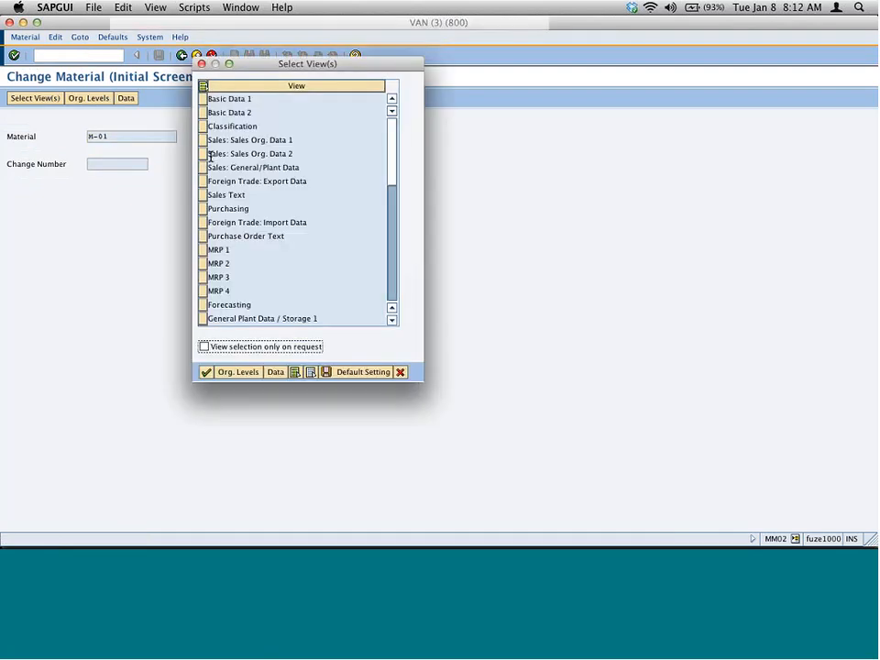
- Select the Sales Org. Data 1, Sales Org. Data 2, Sales General/Plant Data and MRP 1 views
click(203, 141)
click(203, 154)
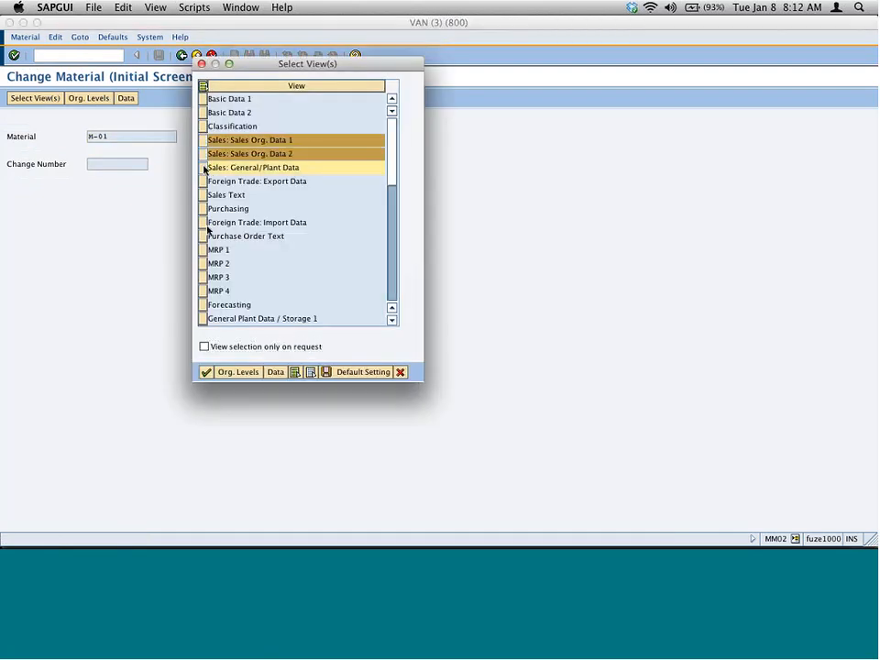
click(203, 168)
click(203, 249)
click(217, 371)
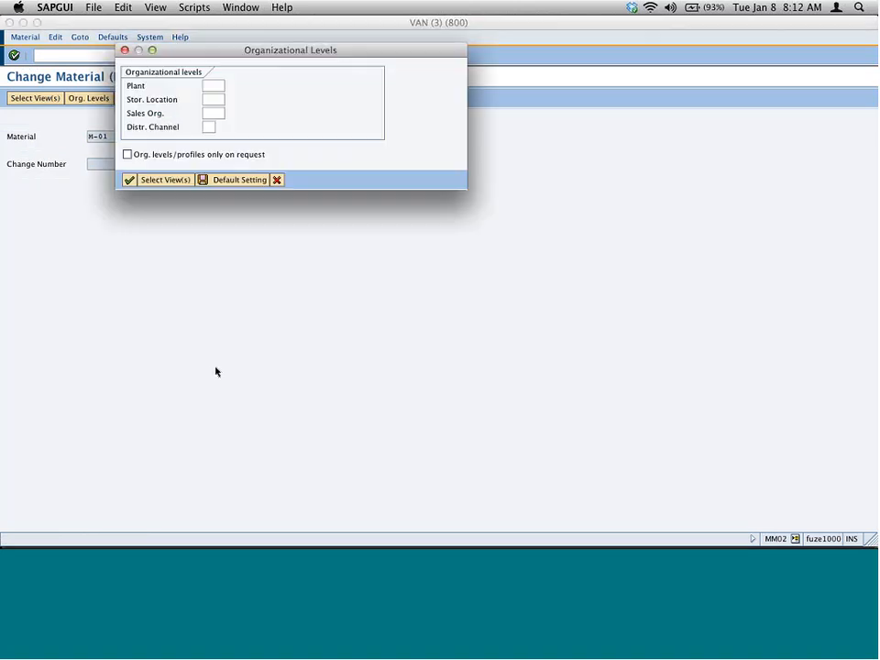
- Set the organizational levels to plant 1200, storage location 0001, sales org 1000 and distribution channel 10
text(1200)
key(Tab)
text(0001)
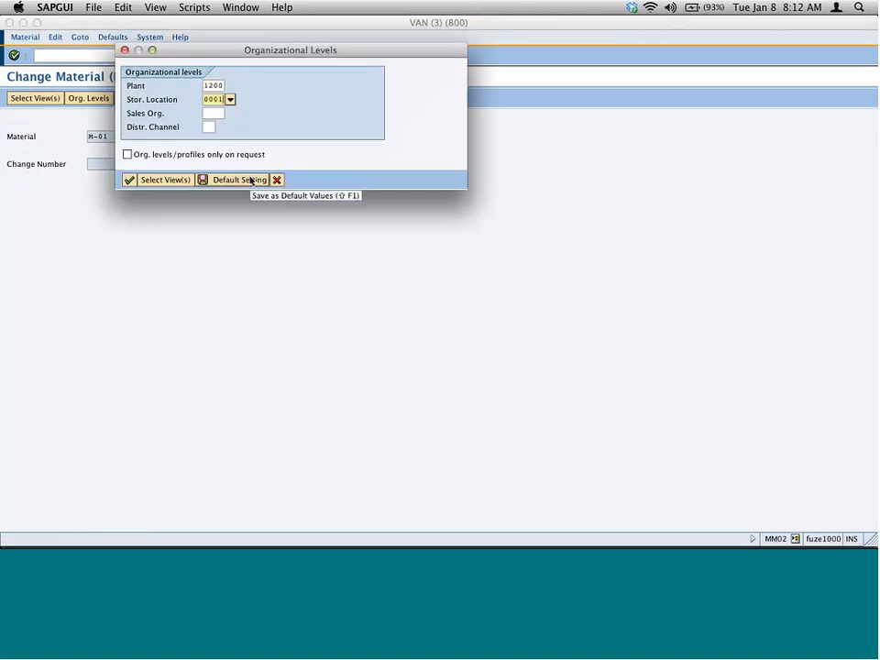
key(Tab)
text(1000)
key(Tab)
text(10)
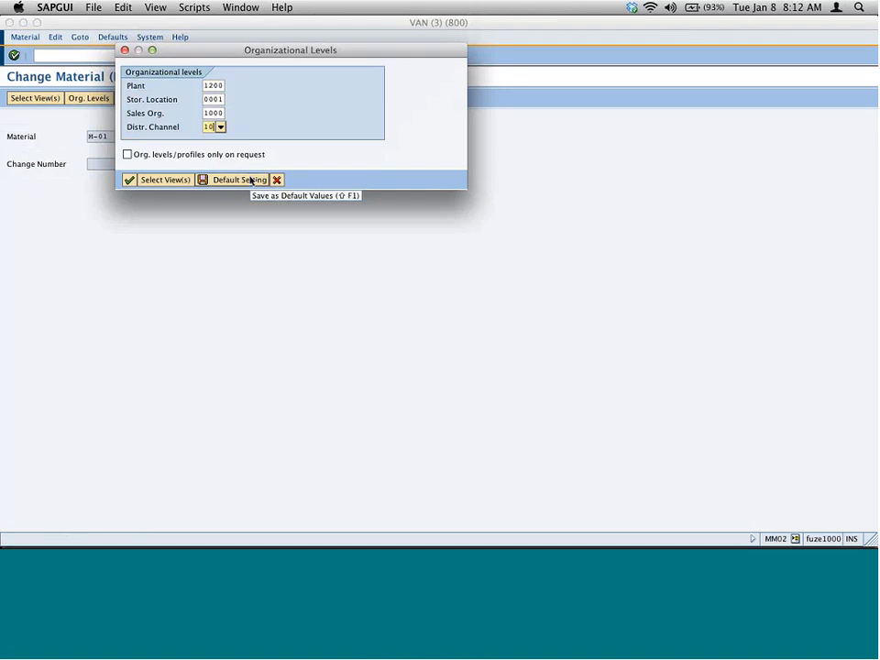
key(Return)
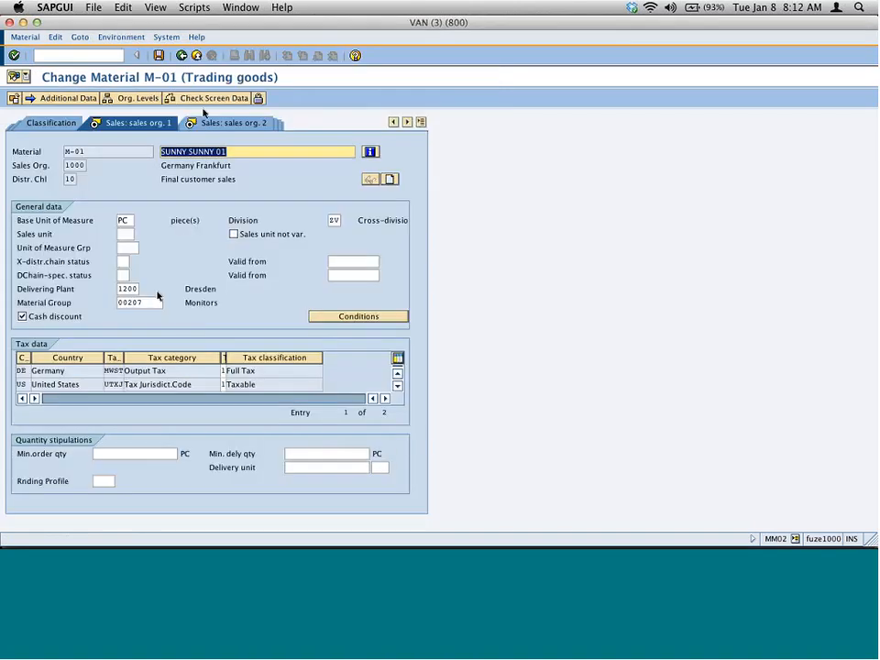
- Page through the material's sales views to the MRP 1 view
click(221, 125)
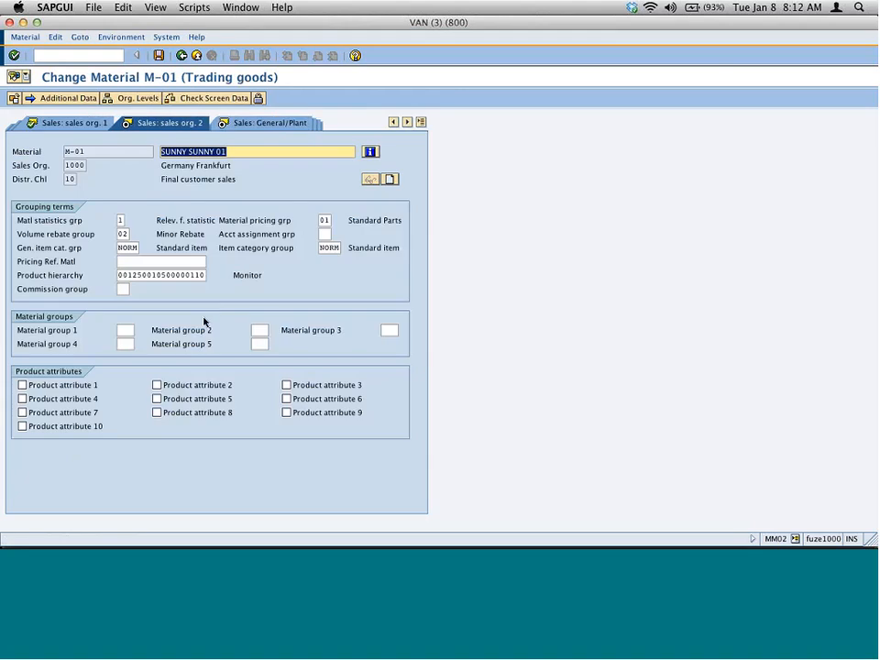
click(251, 127)
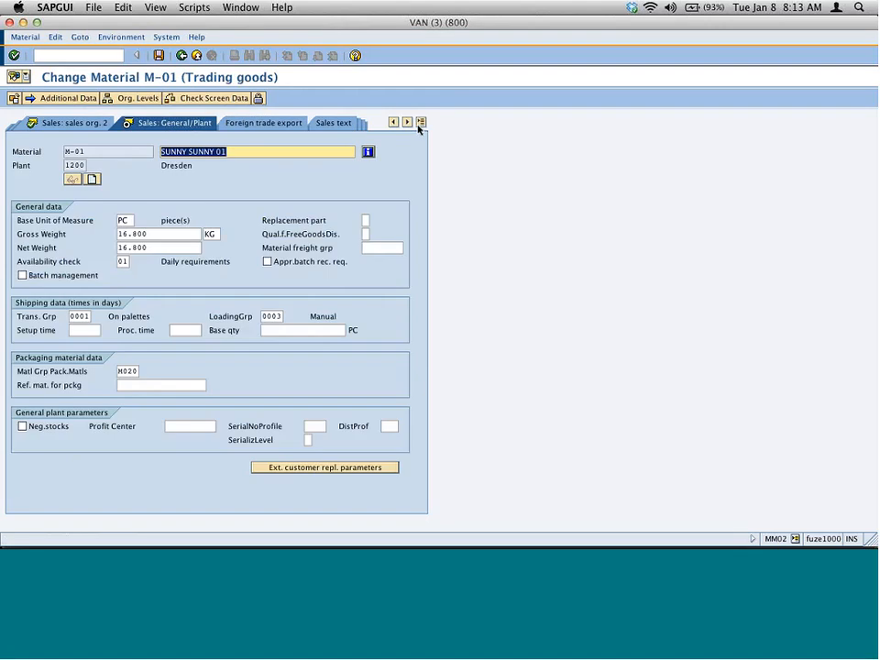
click(421, 122)
click(509, 225)
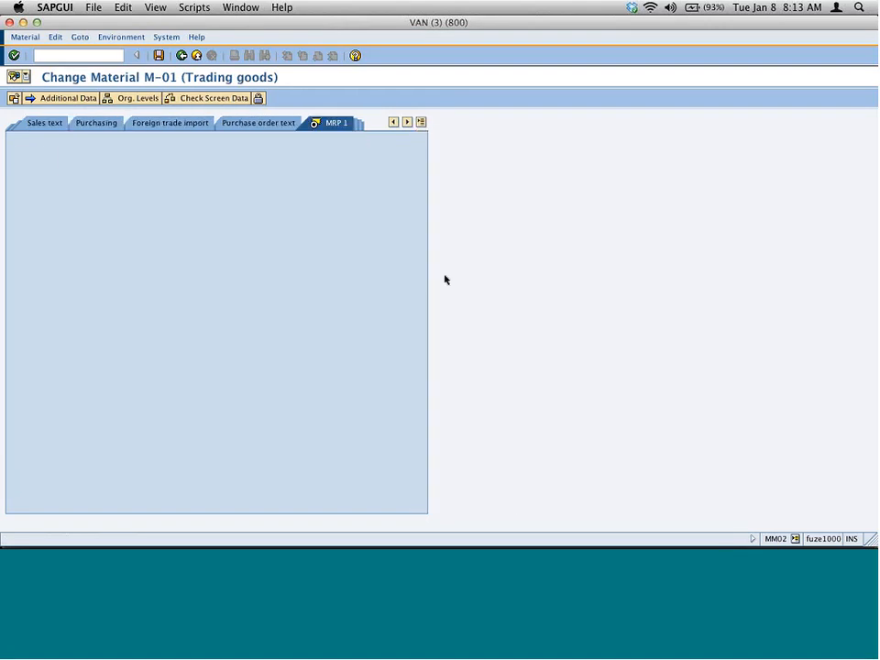
- Set the material's MRP type to PD (MRP) in the MRP 1 view and leave Change Material
click(124, 289)
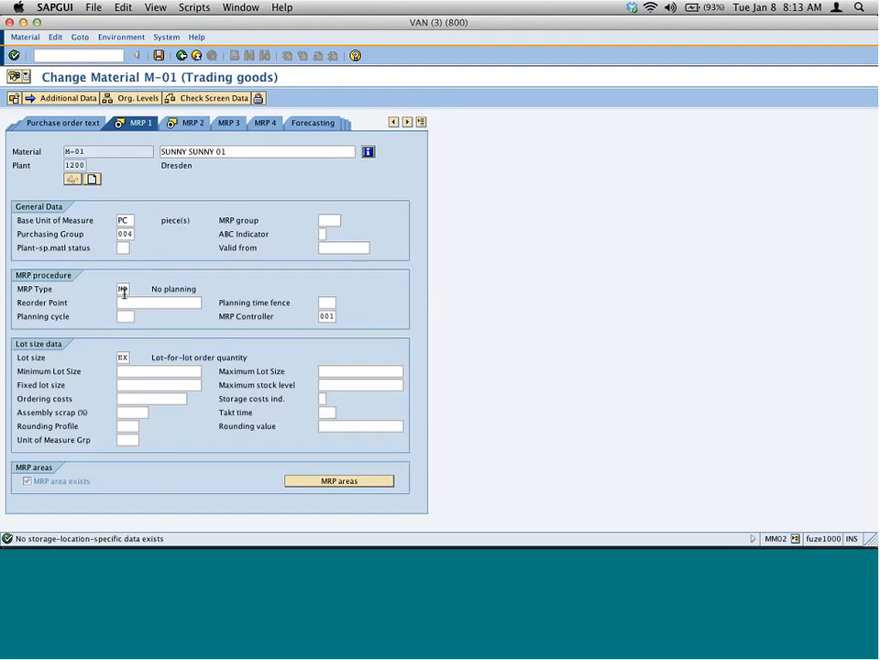
click(135, 289)
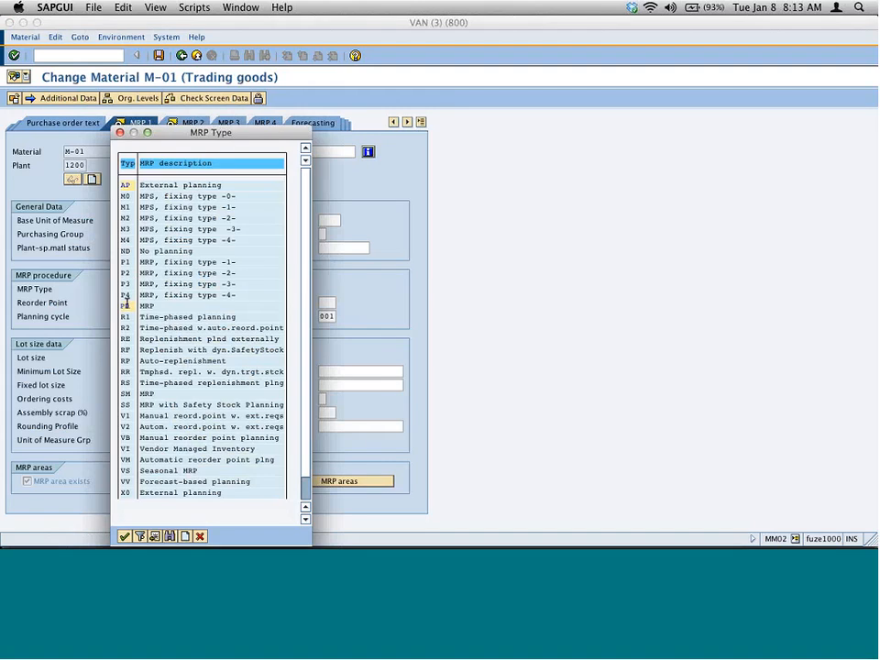
double_click(126, 305)
key(Return)
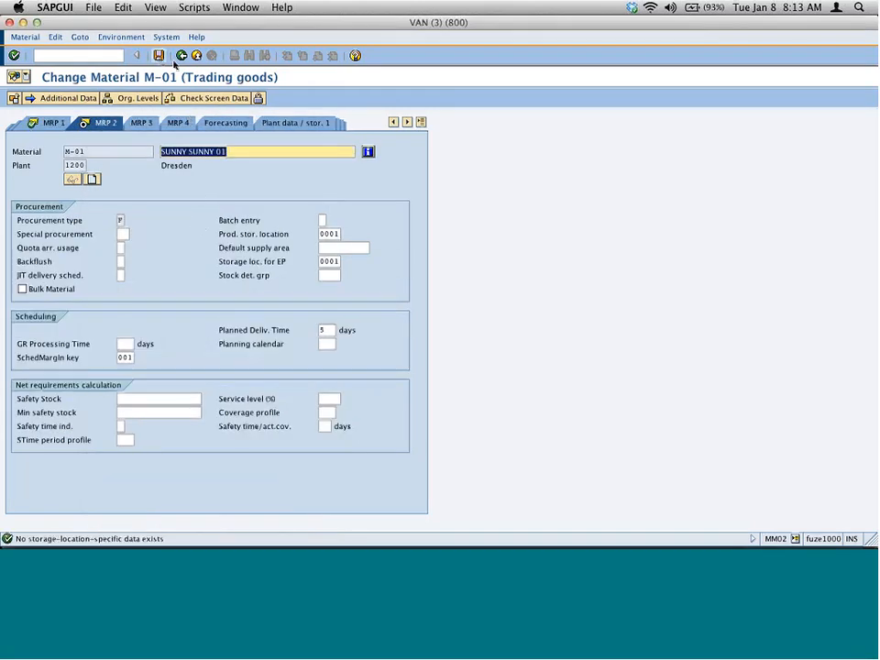
click(182, 57)
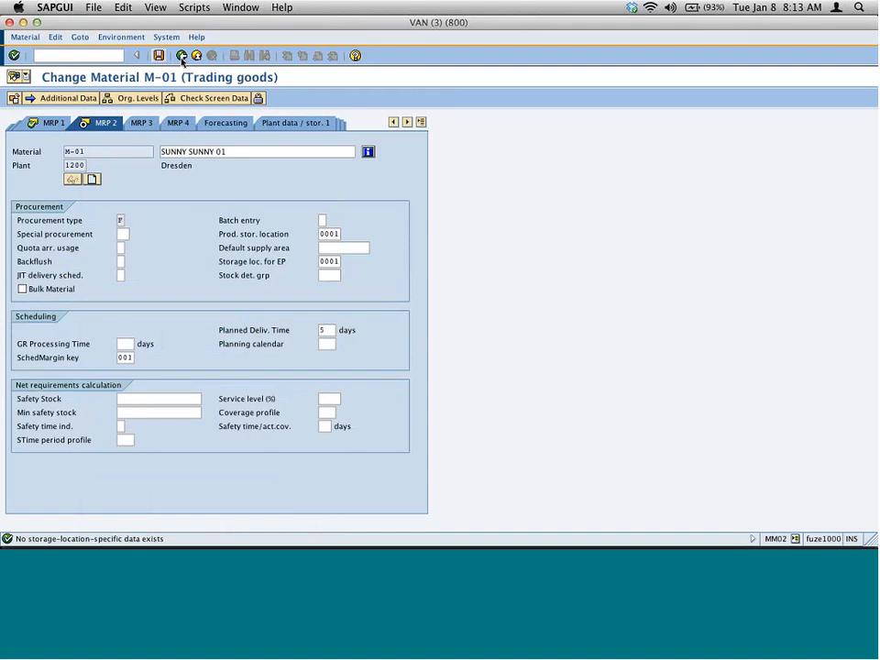
click(181, 56)
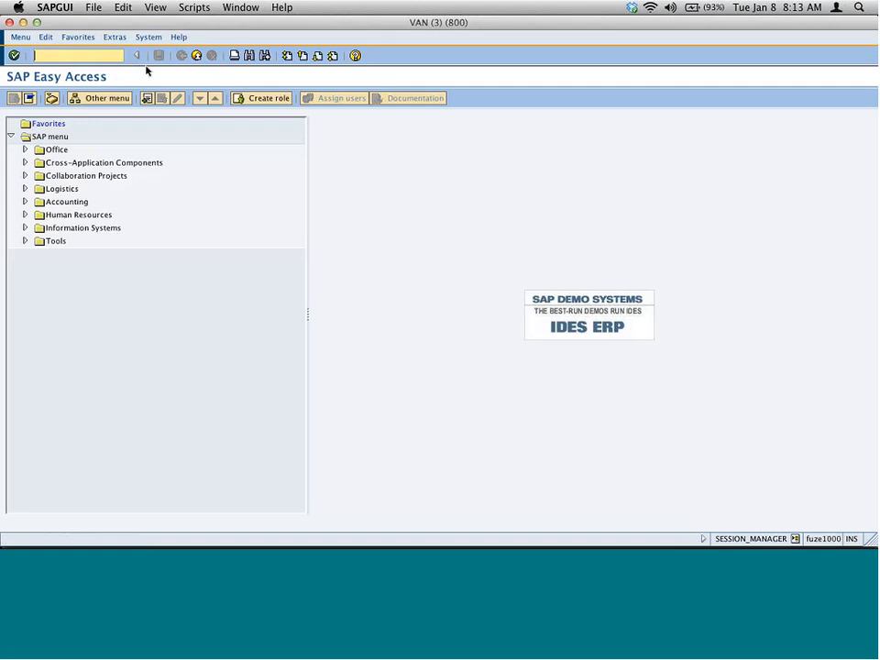
- Start a standard order (VA01) for sales org 1000 with sold-to and ship-to party 1000
text(va01)
key(Return)
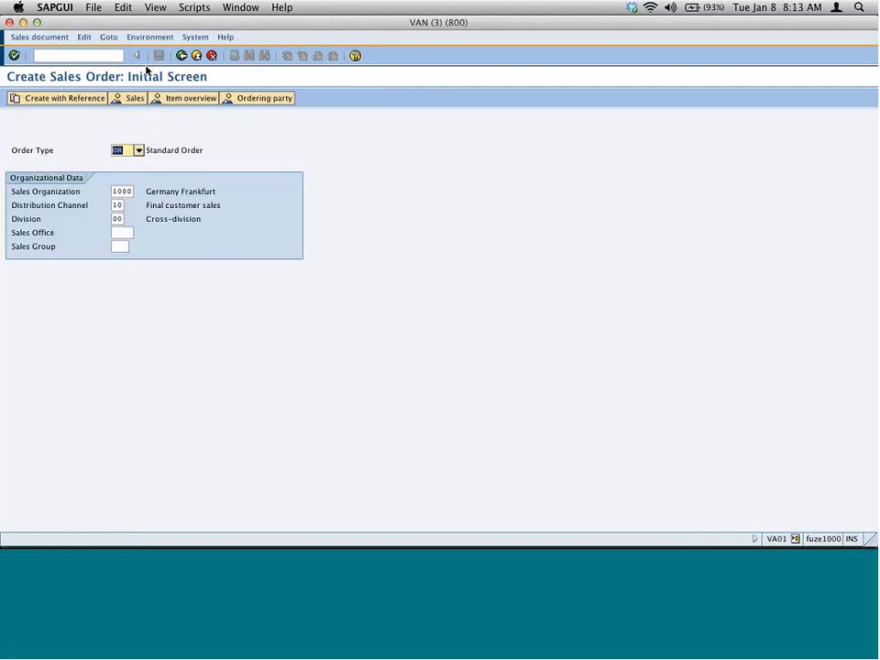
key(Return)
text(1)
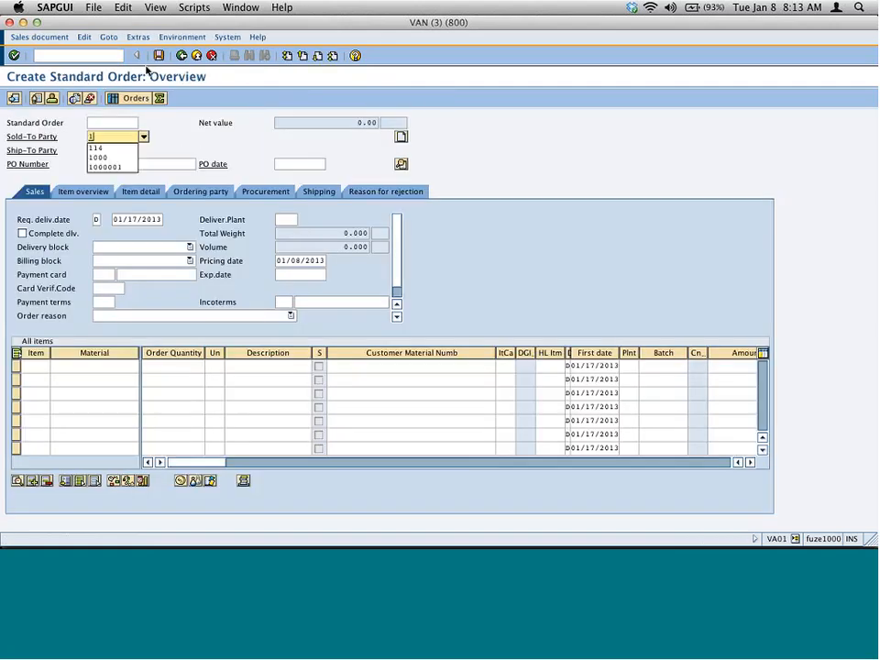
text(000)
key(Return)
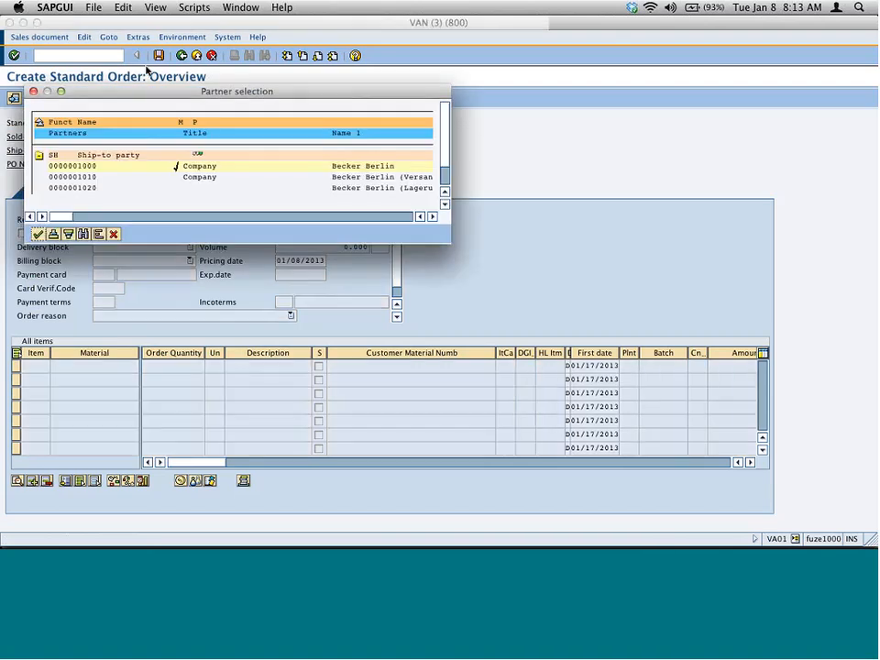
key(Return)
- Add an item for material M-01 with an order quantity of 100
click(59, 366)
text(m-01)
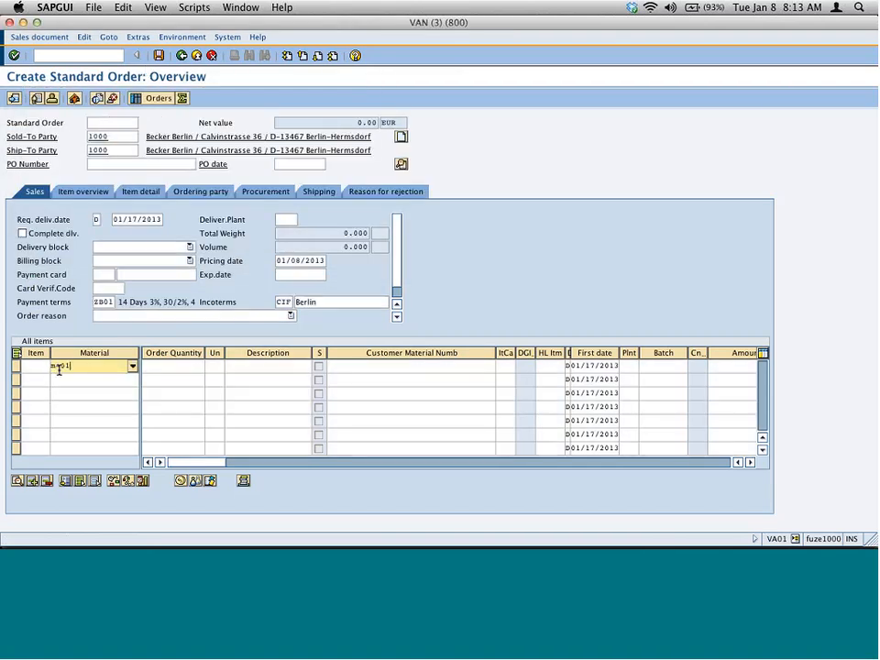
key(Tab)
text(10)
key(Return)
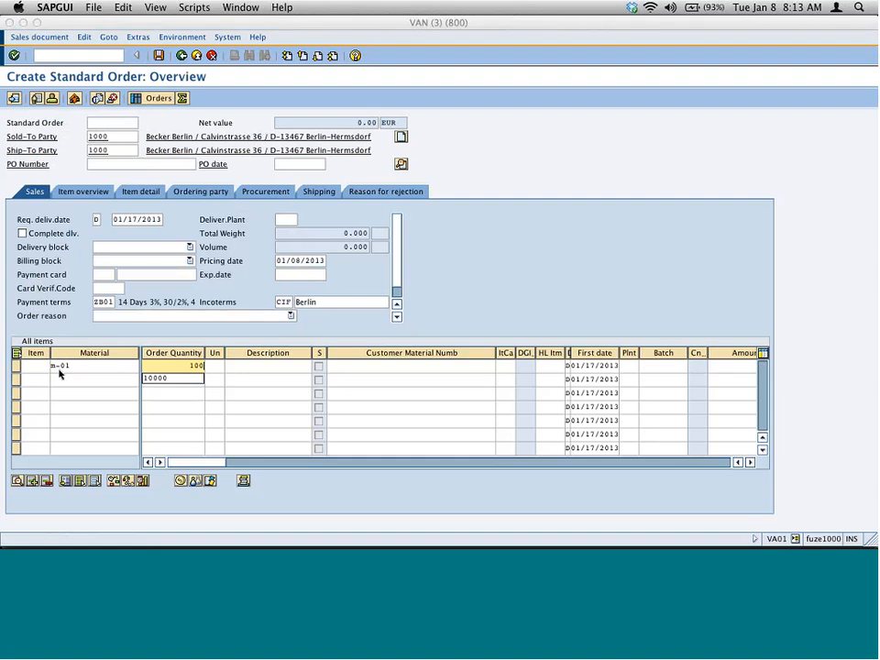
click(354, 141)
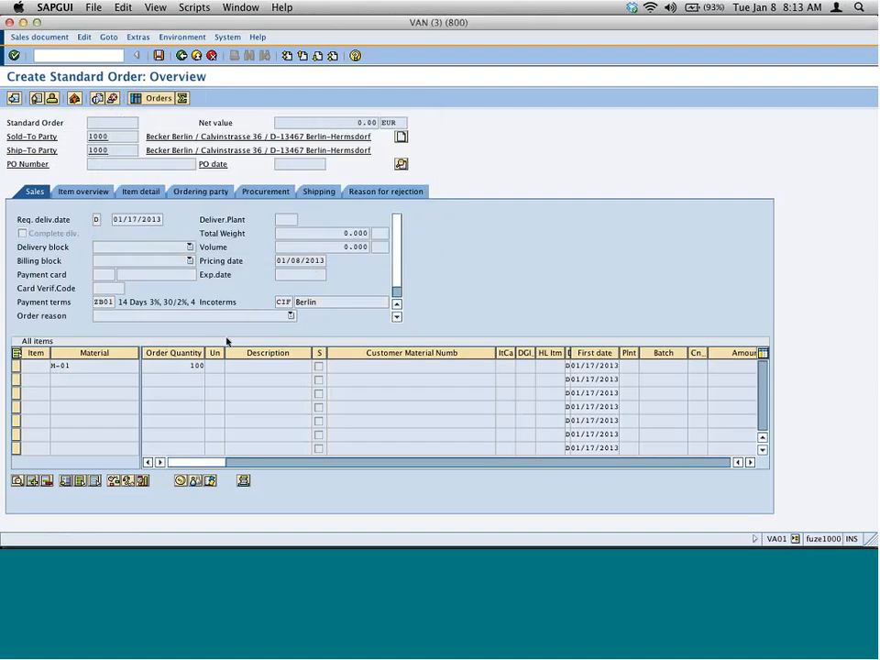
- Open the item's schedule lines to examine its schedule line category, then return to the overview
click(15, 367)
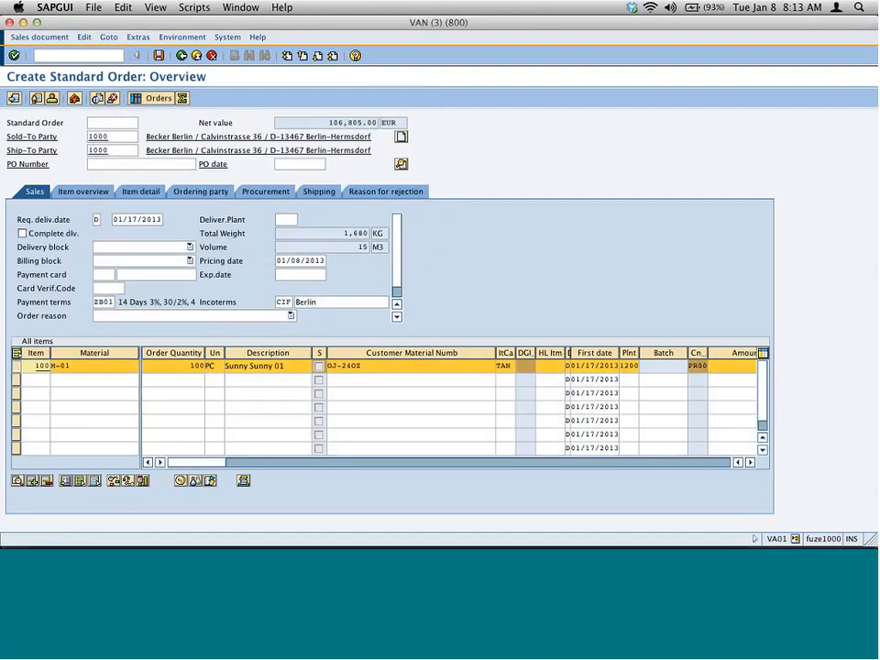
click(142, 481)
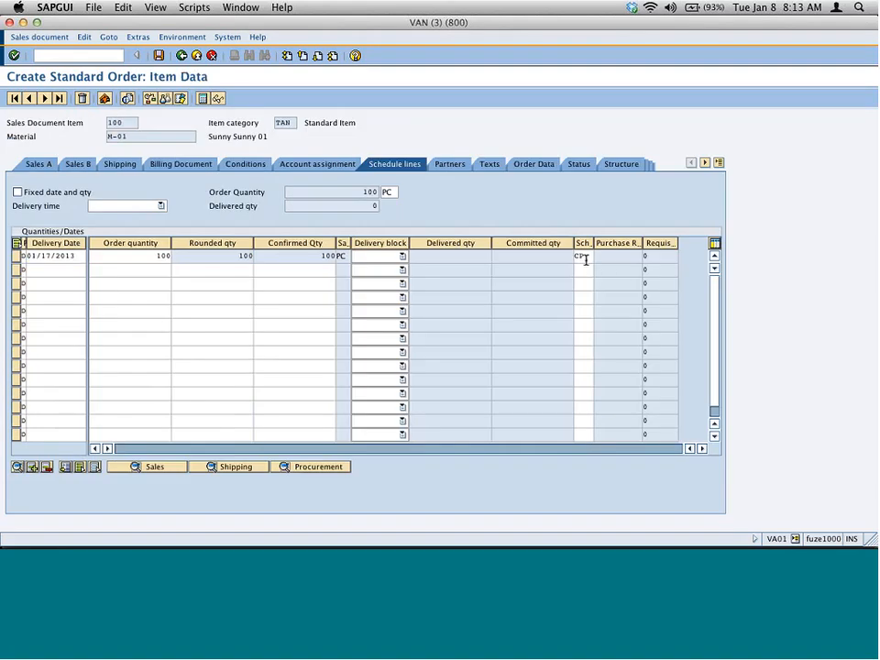
click(582, 256)
key(F3)
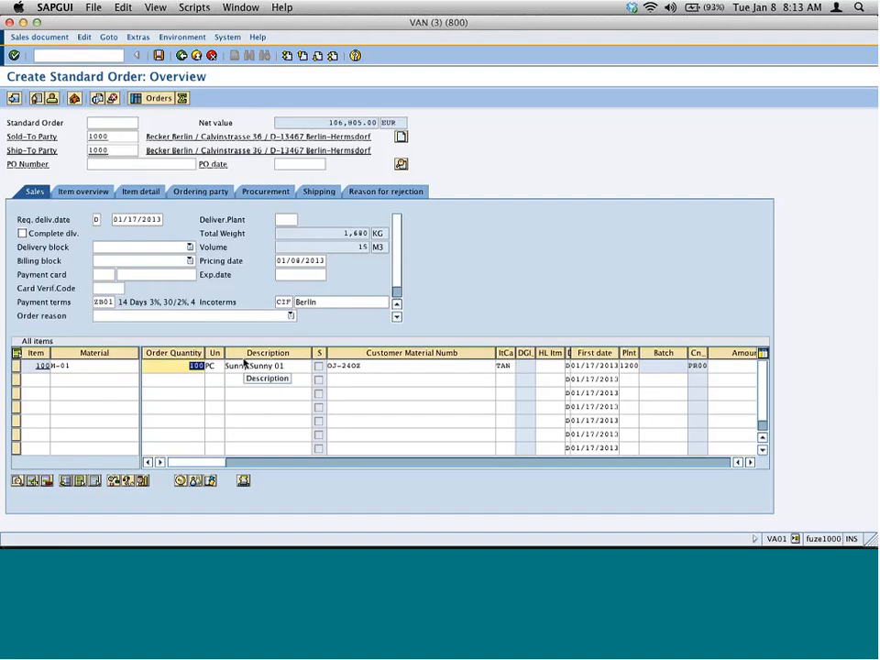
- Change the item's order quantity to 120,000
text(120000)
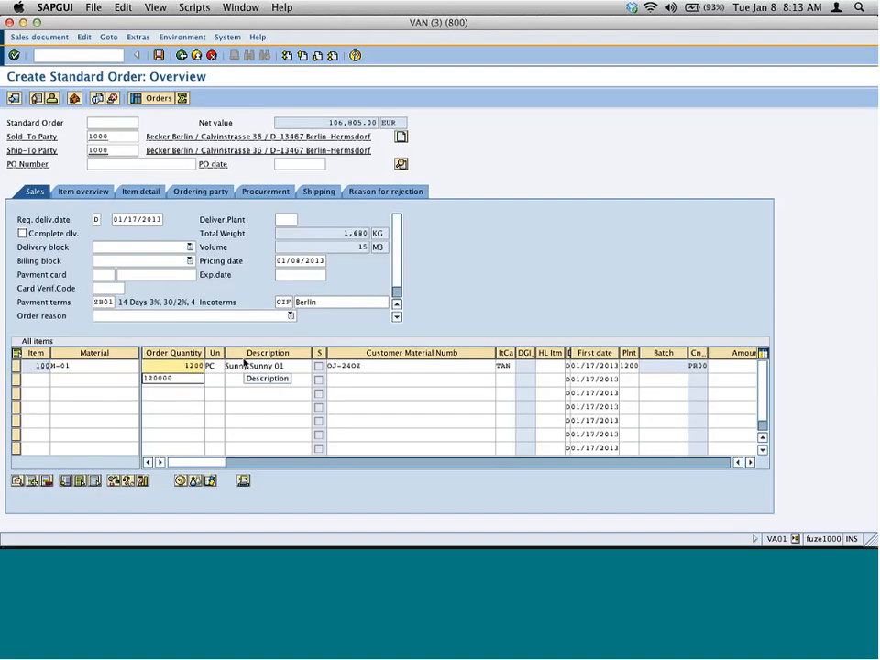
key(Return)
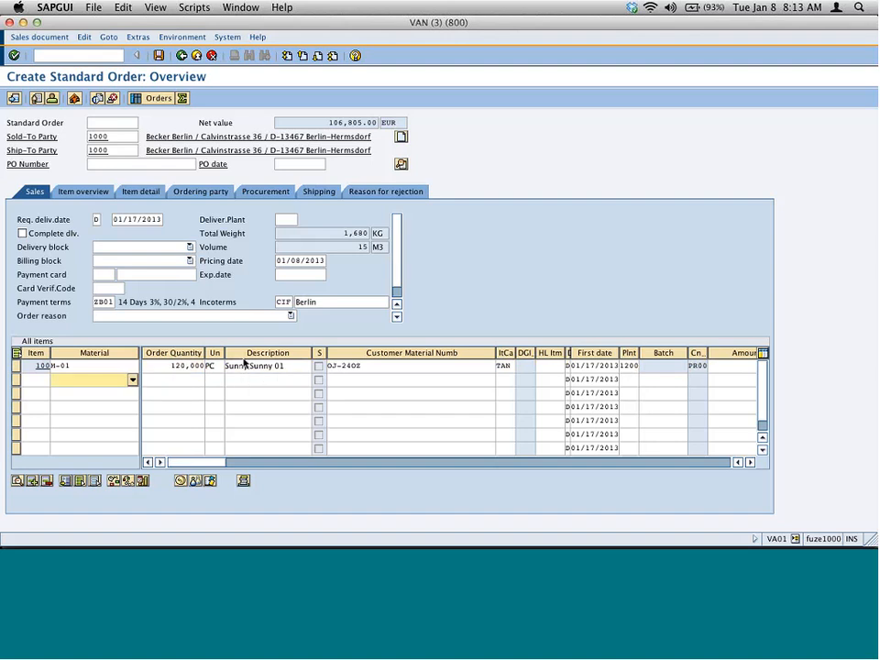
- Change the item's order quantity to 300,000
double_click(161, 365)
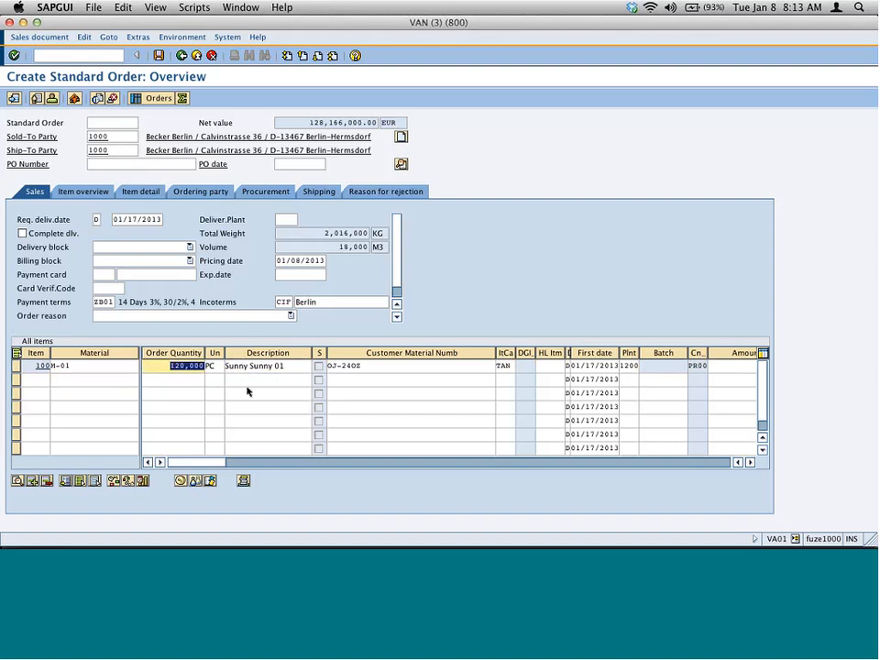
text(300,000)
key(Return)
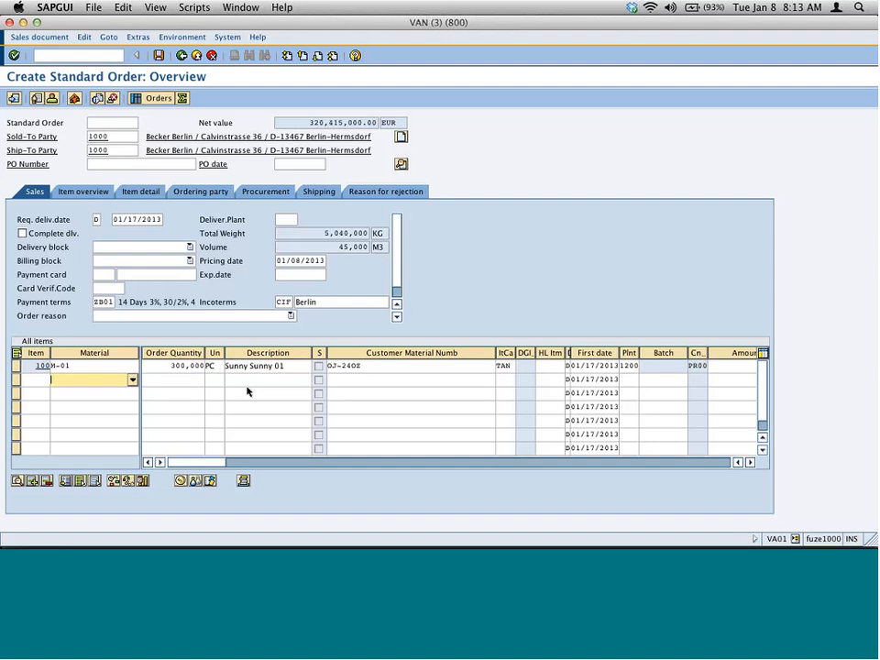
- In the other session, open schedule line category maintenance with /nvov6 and display the details of category CP
click(104, 53)
key(super+grave)
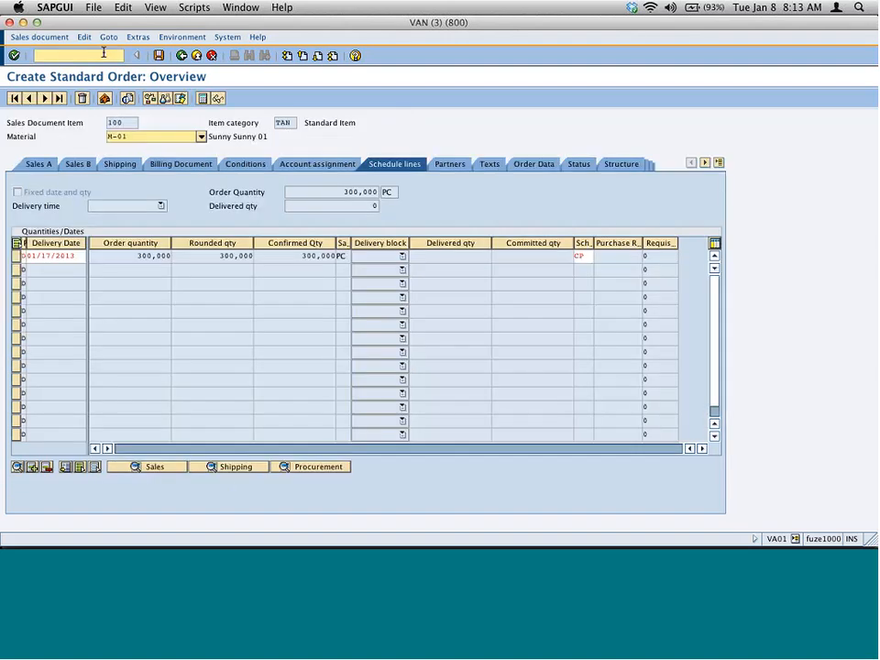
click(103, 54)
text(n)
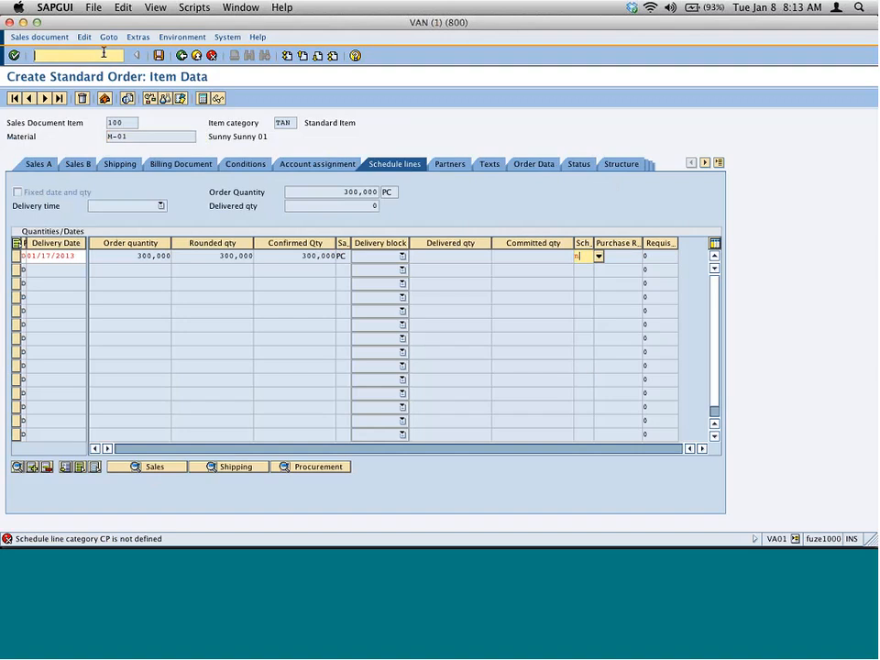
click(104, 52)
text(/nvov6)
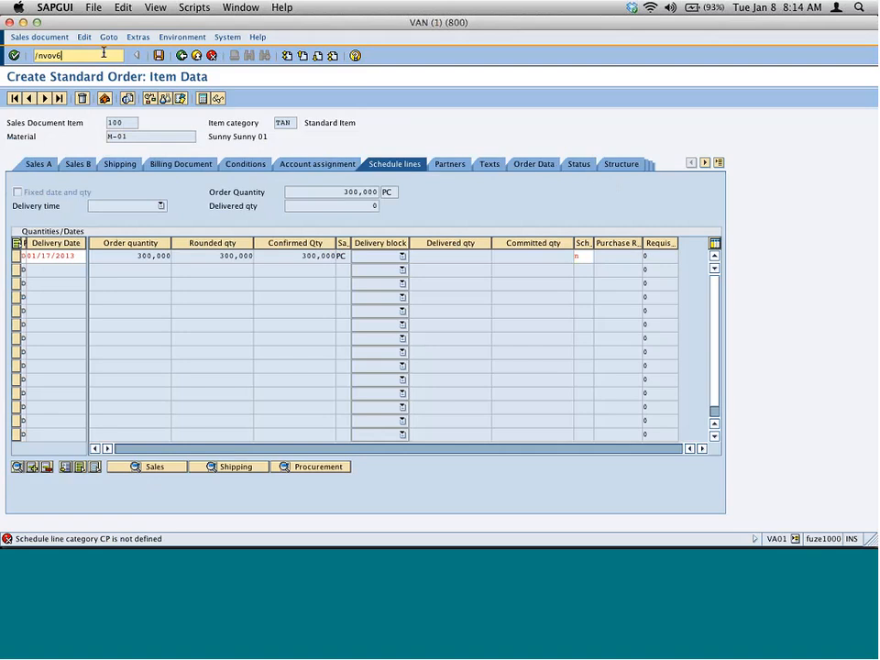
key(Return)
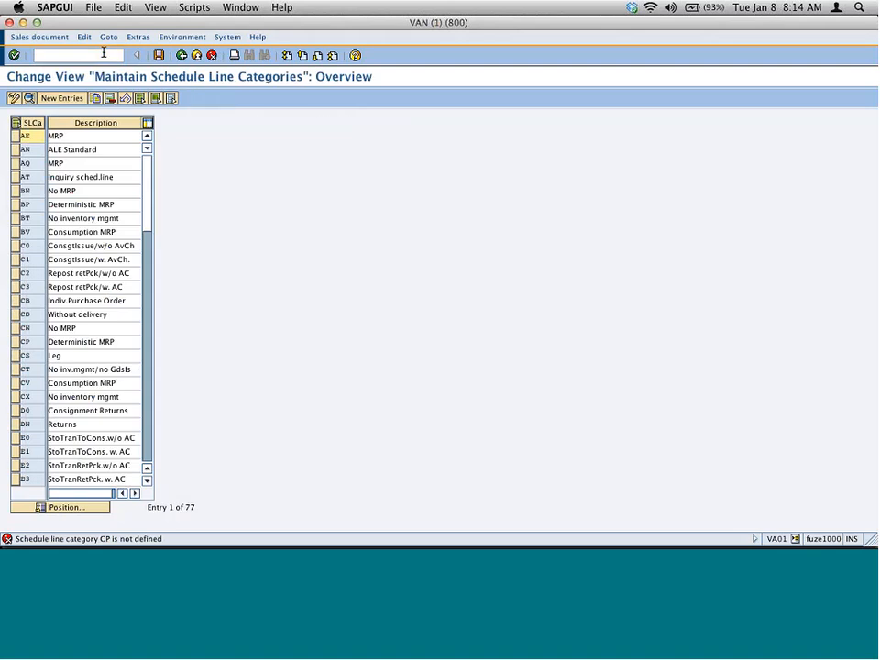
double_click(122, 341)
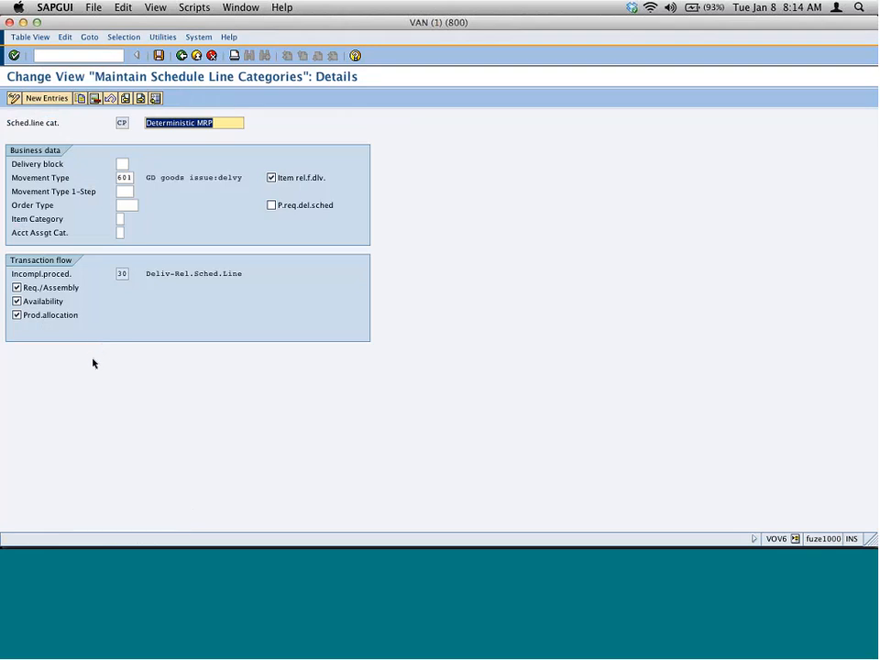
- Switch back to the order and display the availability overview for the M-01 item
key(super+grave)
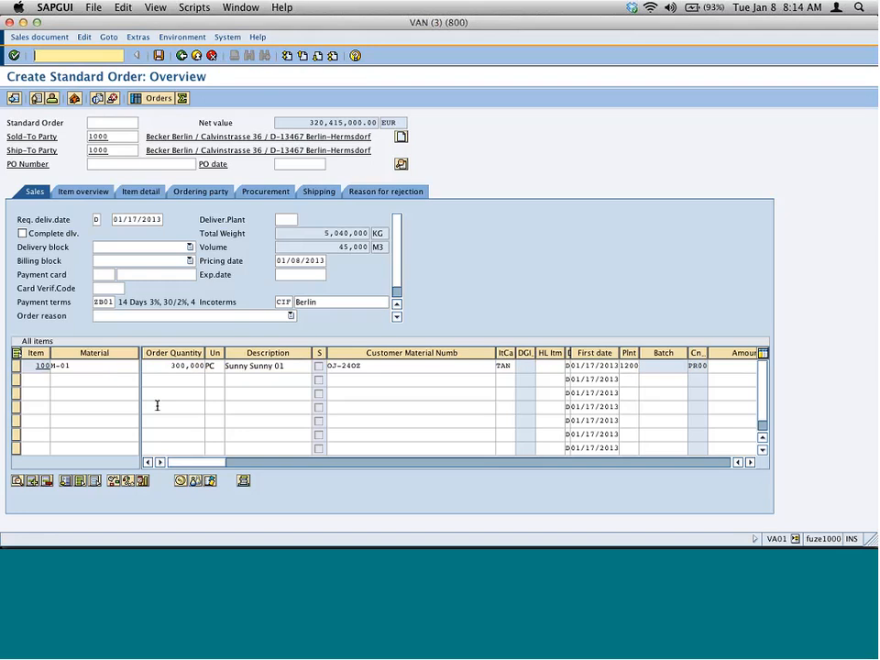
click(15, 365)
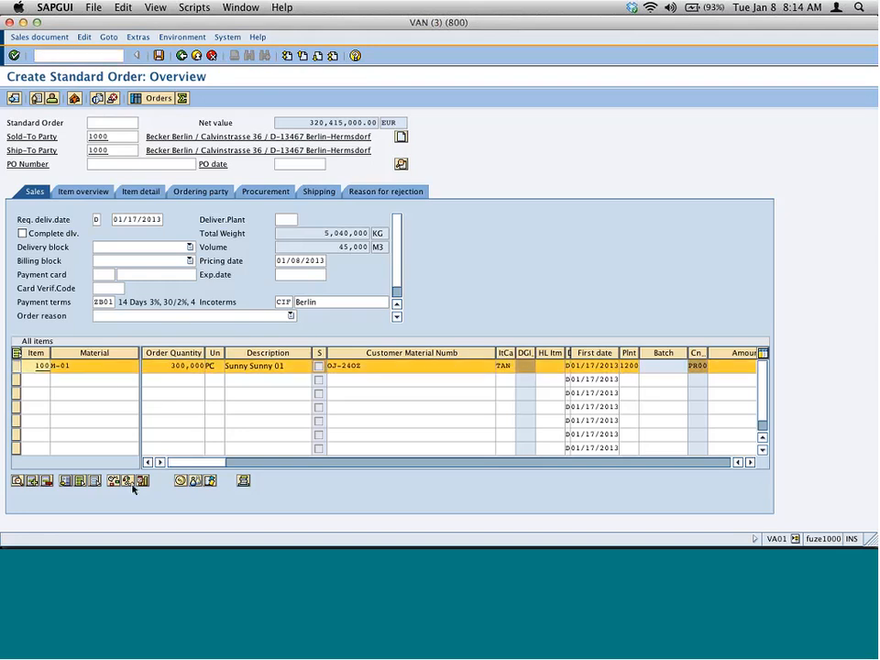
click(130, 481)
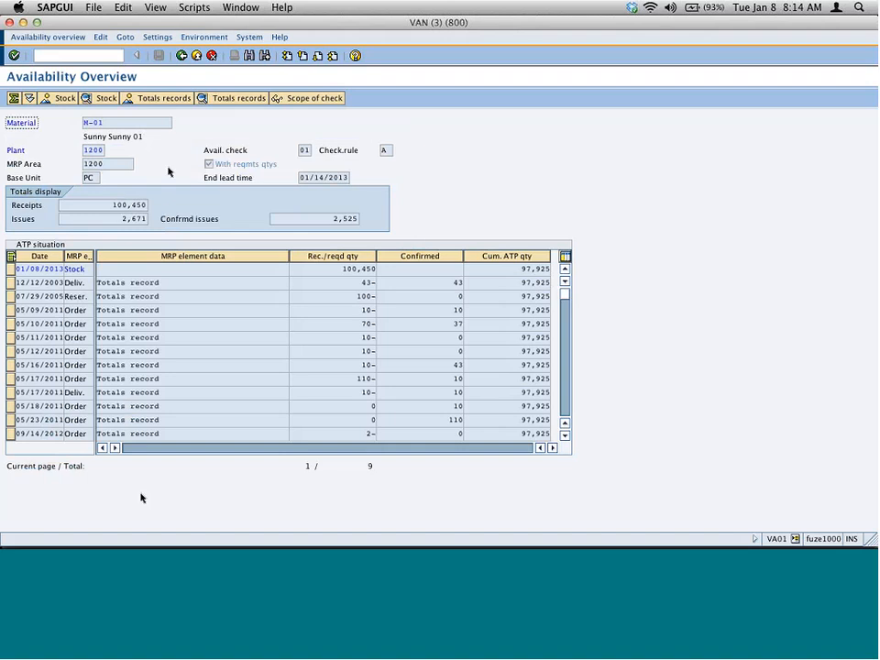
drag(108, 205, 165, 210)
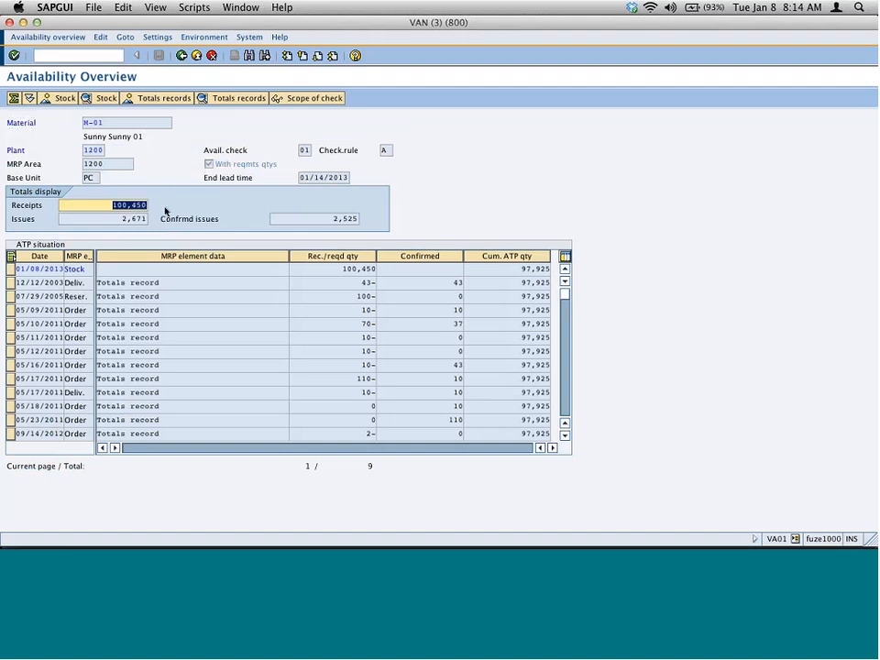
click(186, 56)
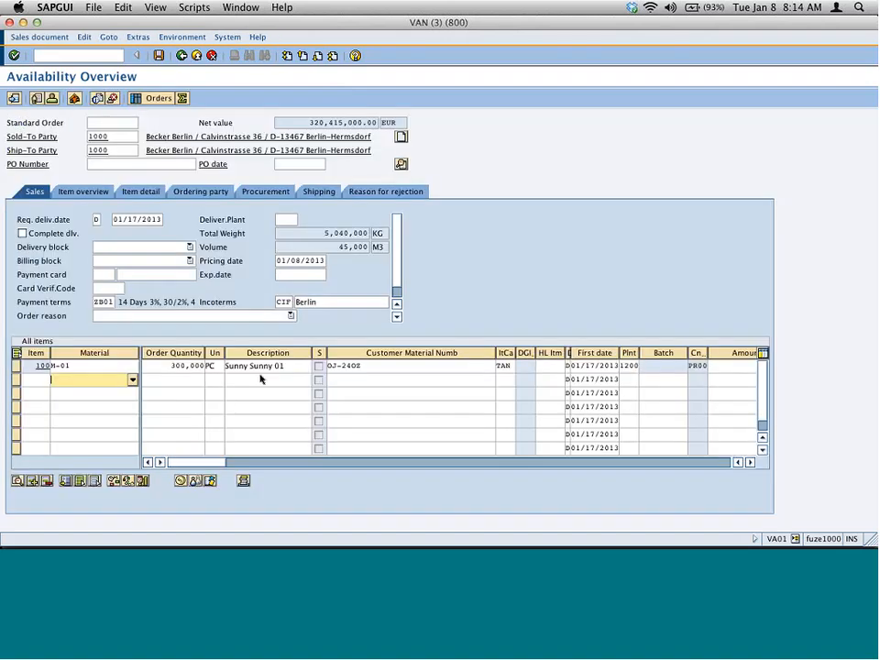
- Run the availability check for the M-01 item and review its delivery proposal dates
click(114, 368)
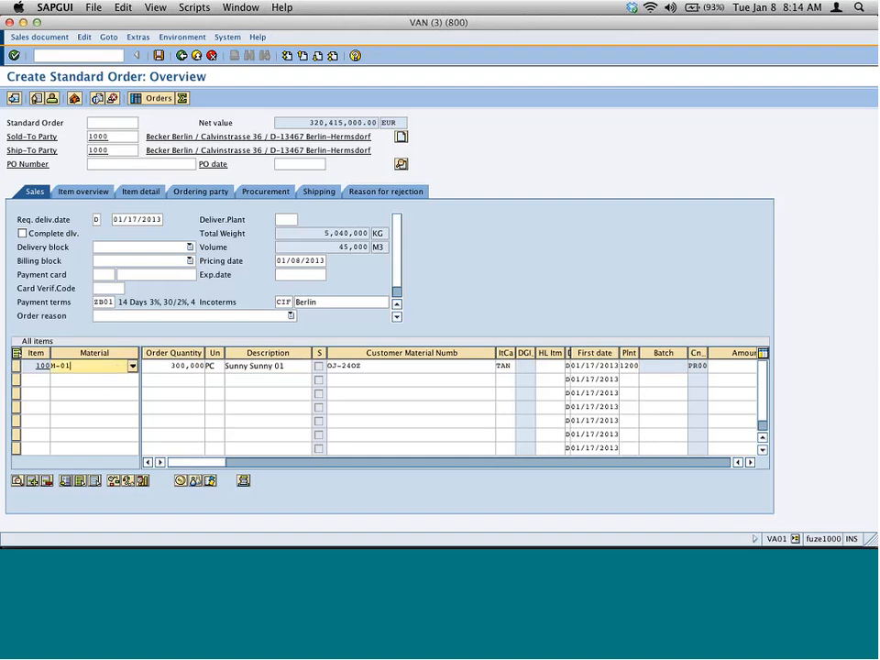
click(115, 482)
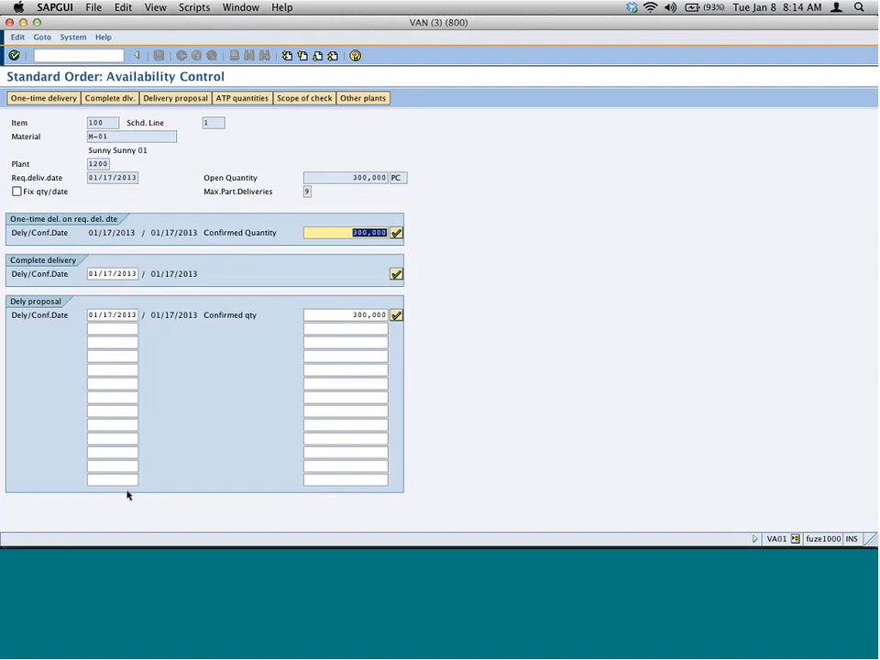
click(347, 178)
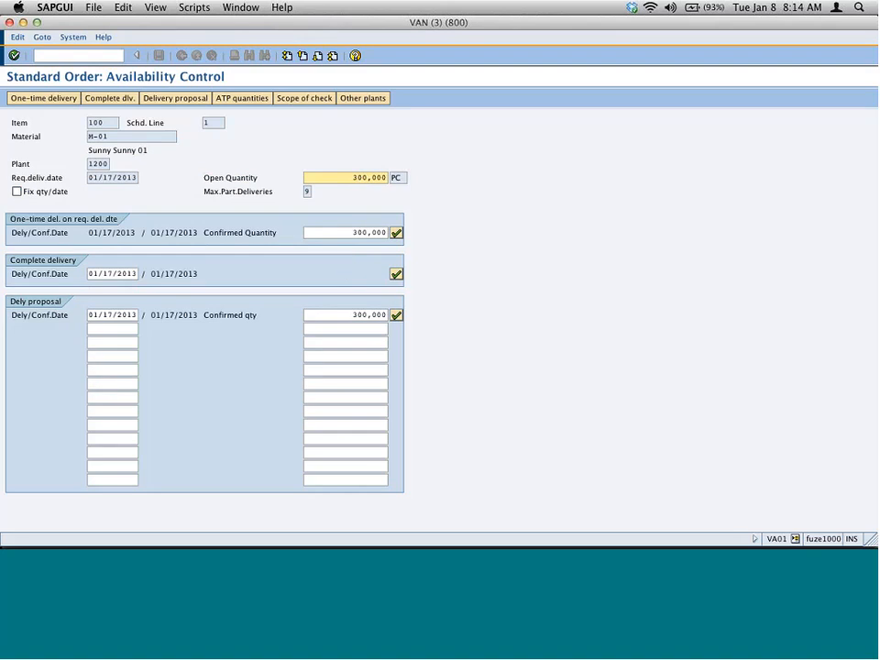
click(166, 316)
double_click(167, 315)
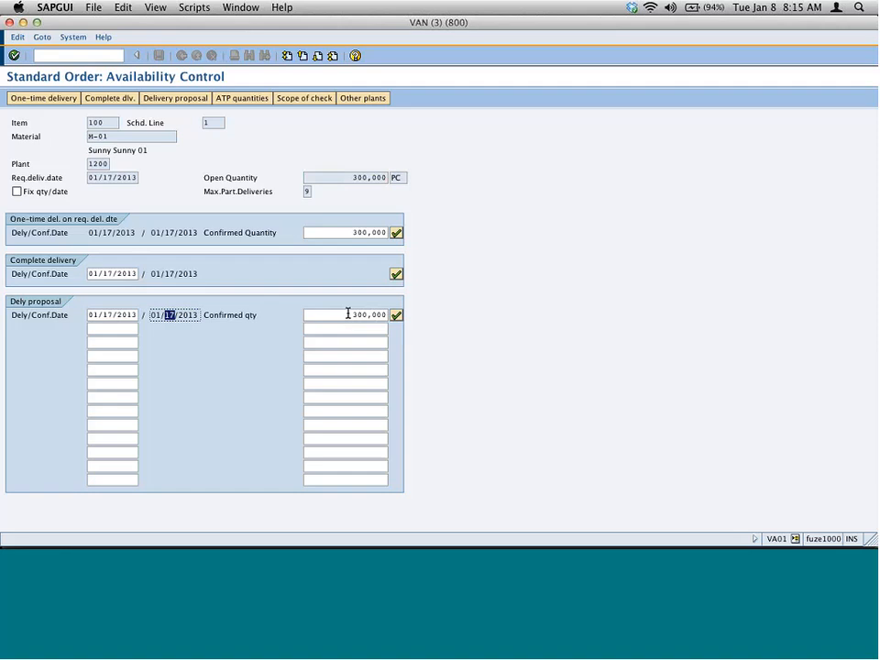
- Check the item's availability in other plant 1000
click(363, 97)
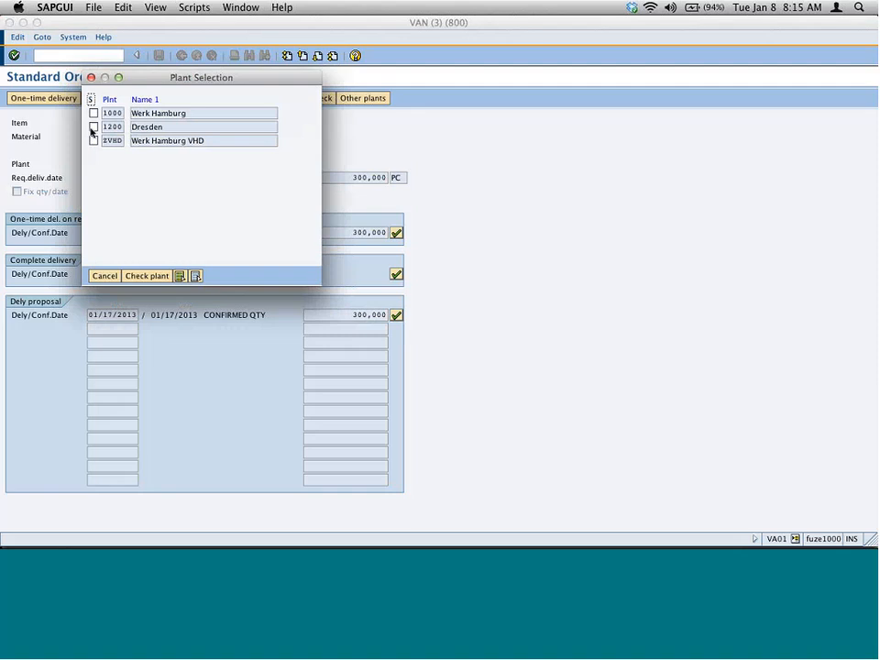
click(93, 113)
click(144, 277)
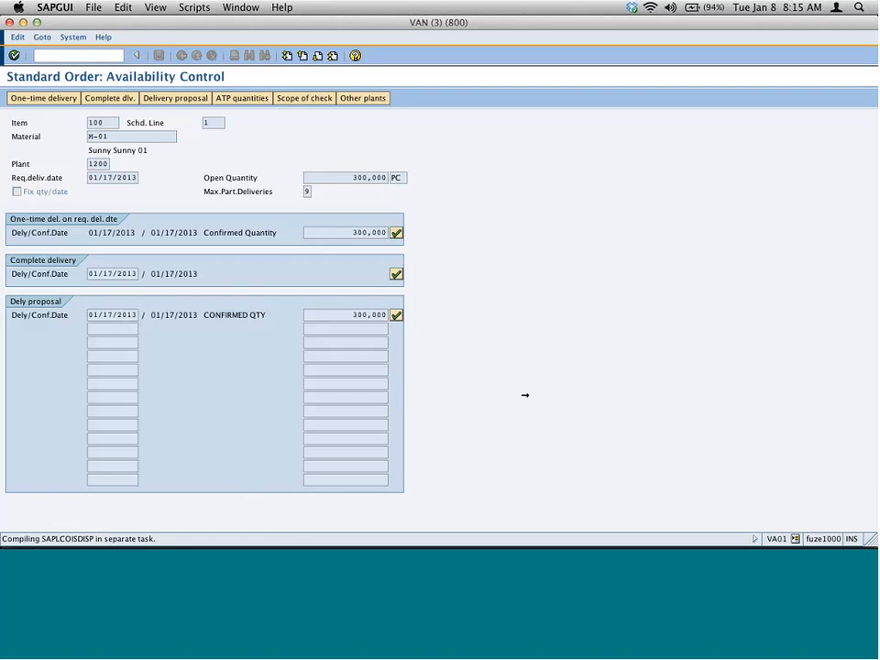
key(super+Tab)
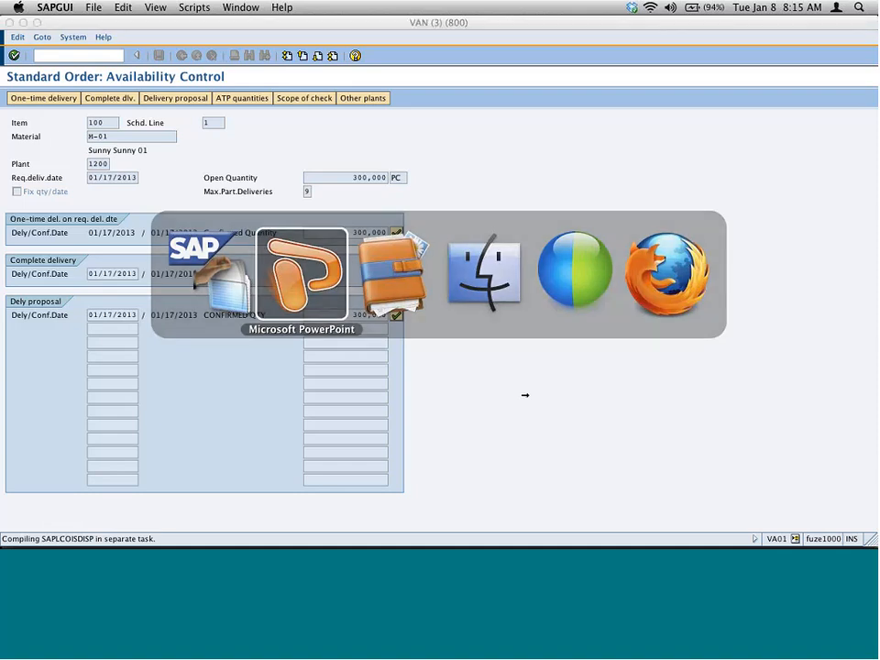
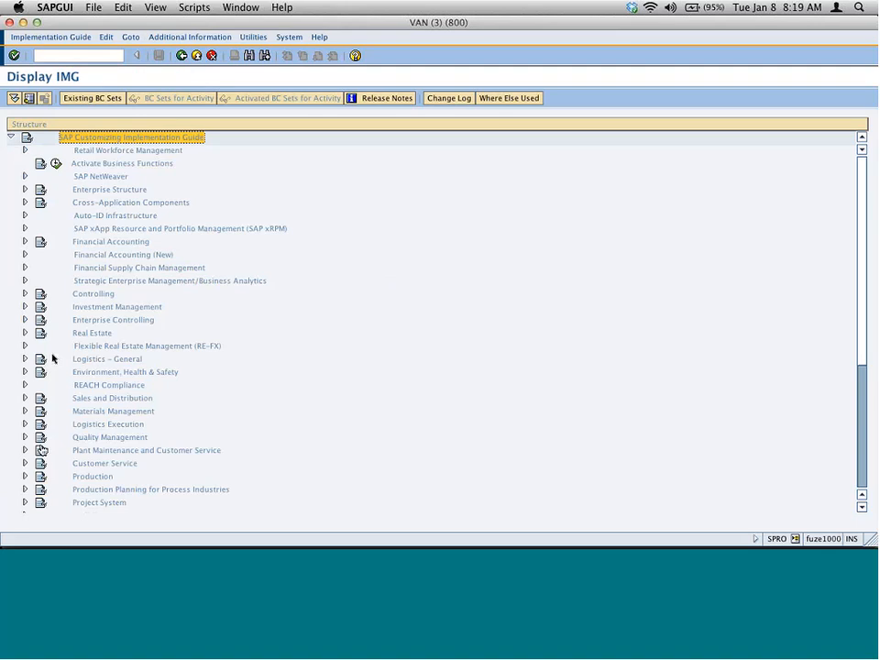
- Expand the IMG tree to Sales and Distribution > Basic Functions > Availability Check > Availability Check with ATP Logic or Against Planning
click(26, 399)
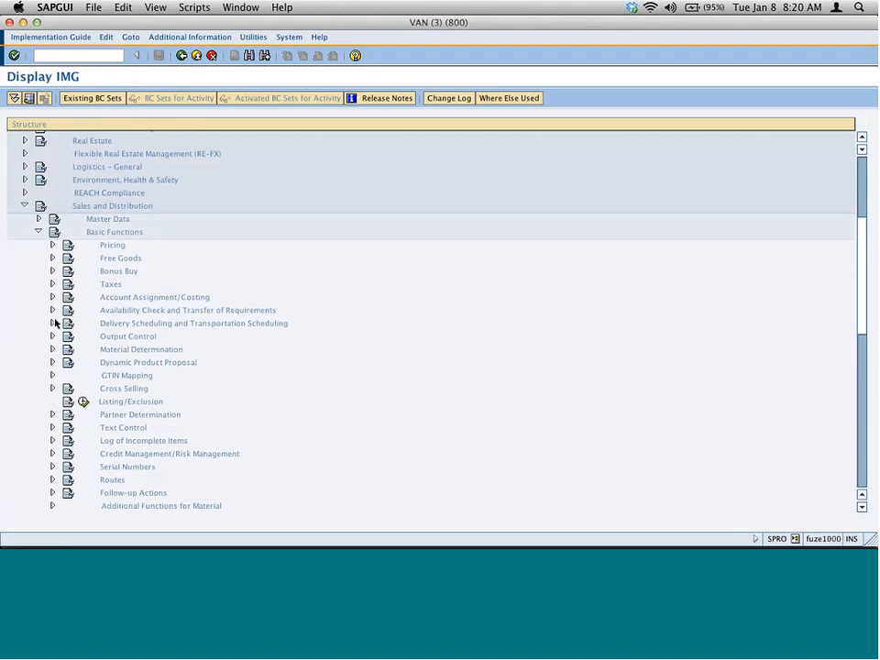
click(52, 309)
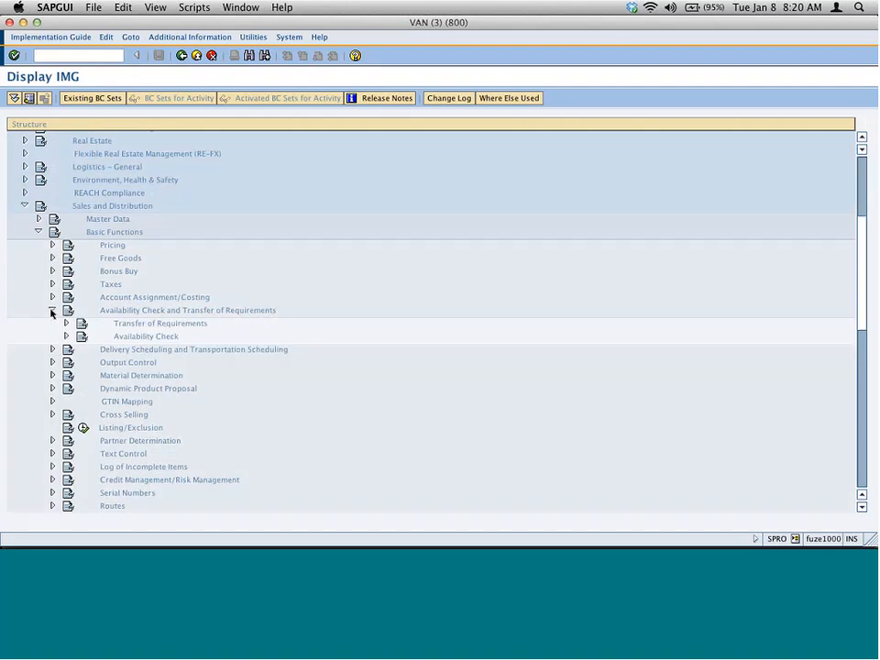
click(126, 334)
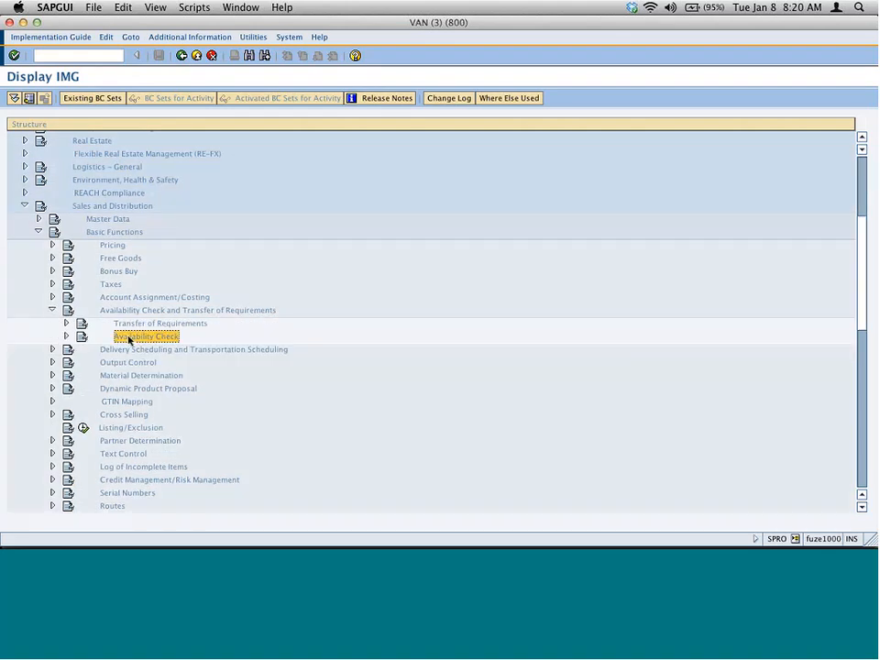
click(65, 336)
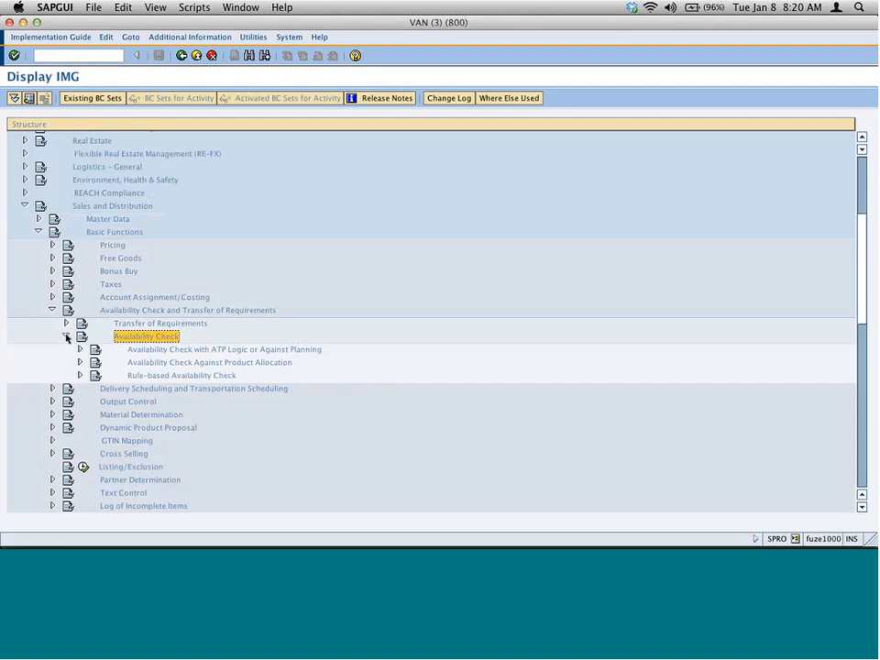
click(220, 376)
click(160, 351)
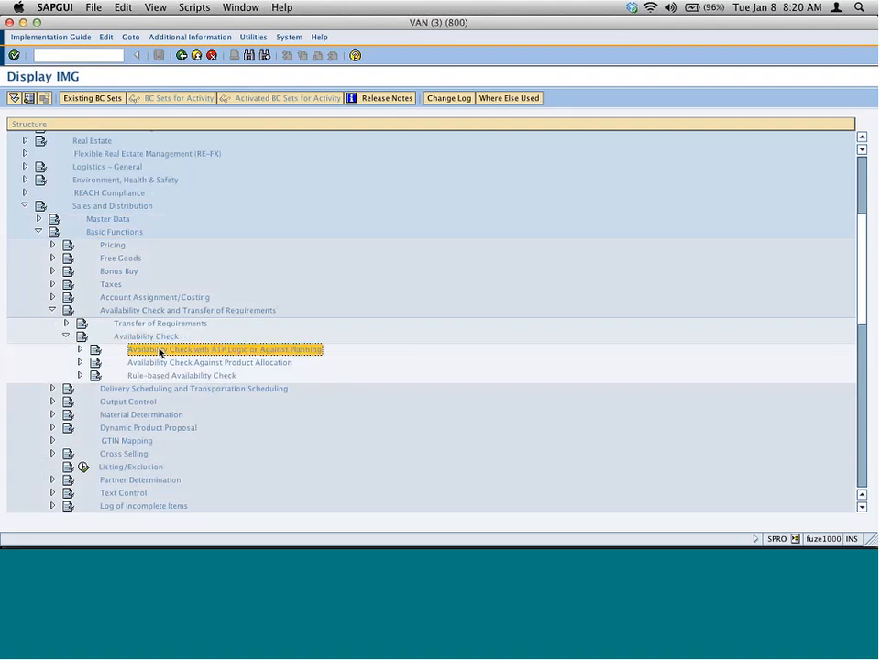
click(81, 349)
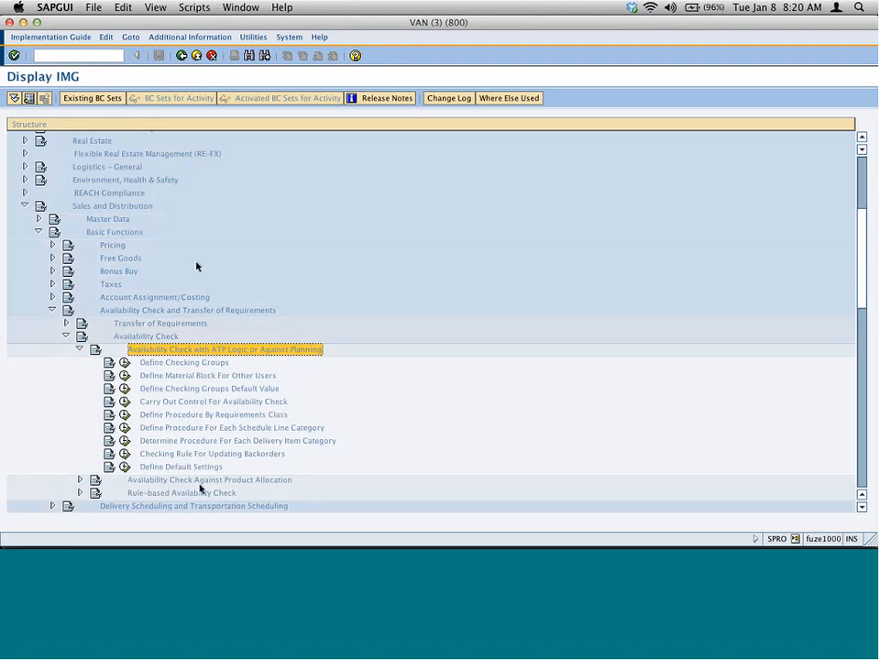
scroll(199, 489, down, 1)
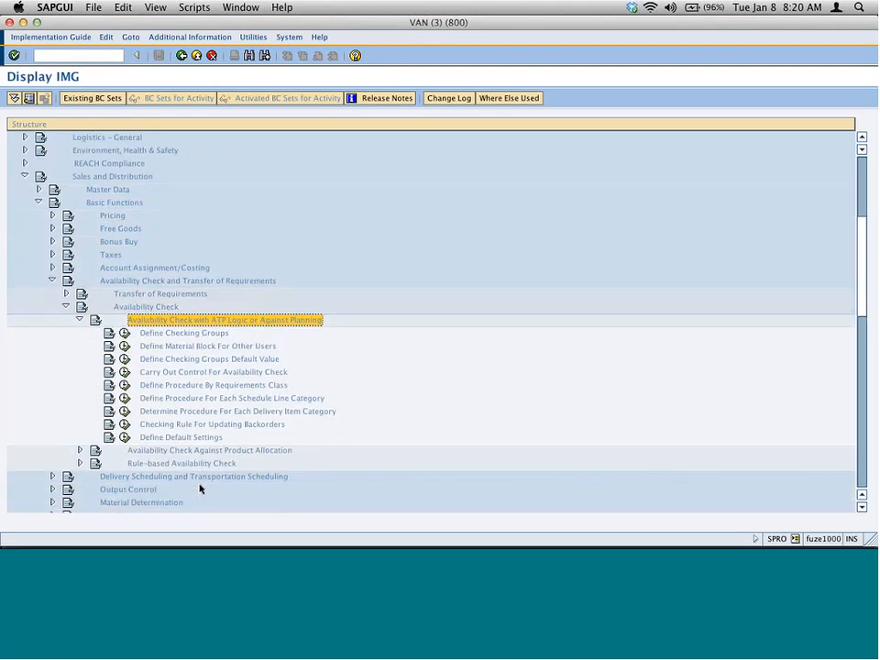
- Open the Carry Out Control For Availability Check activity to display the checking rules
click(272, 449)
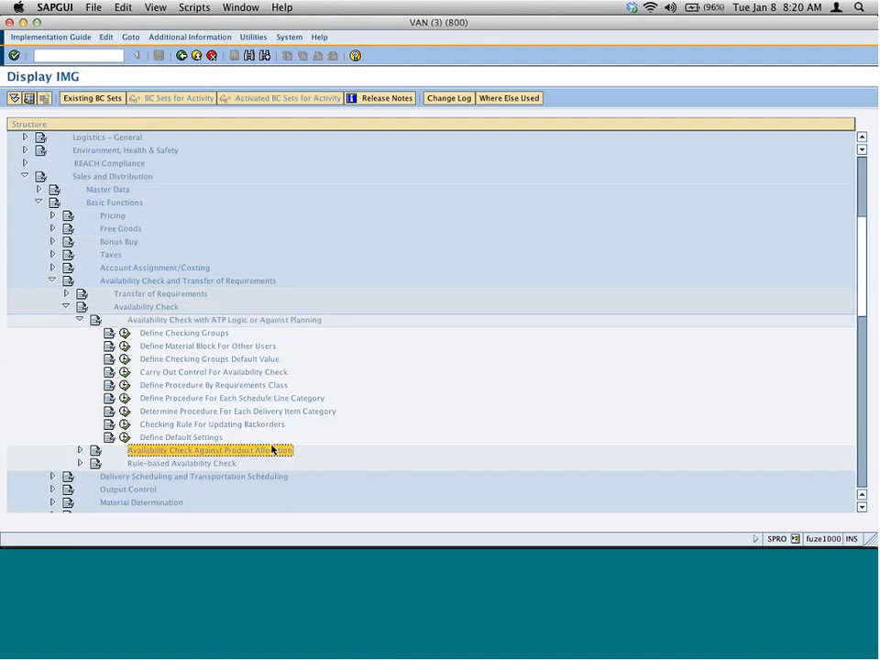
click(225, 465)
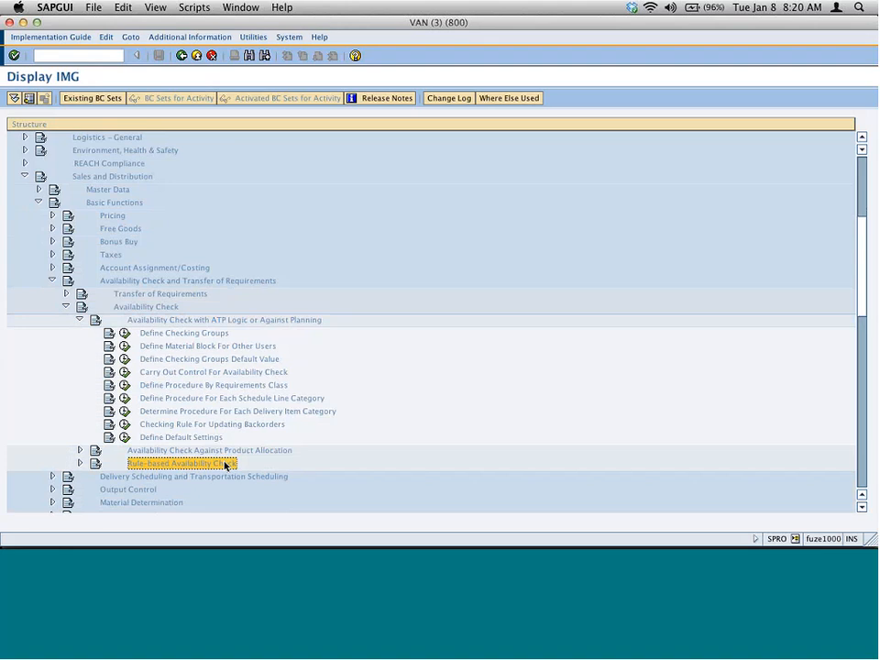
click(273, 451)
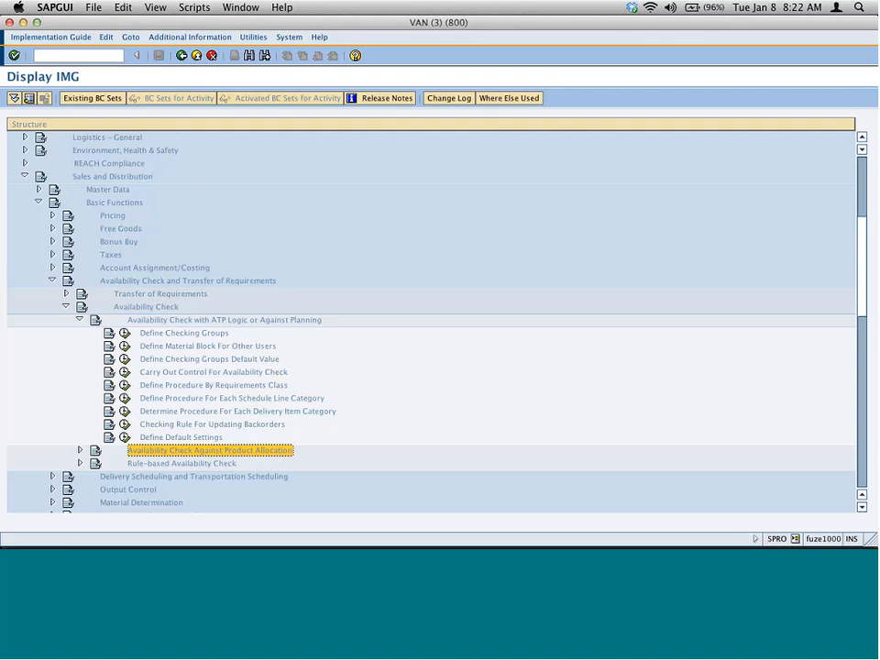
click(198, 335)
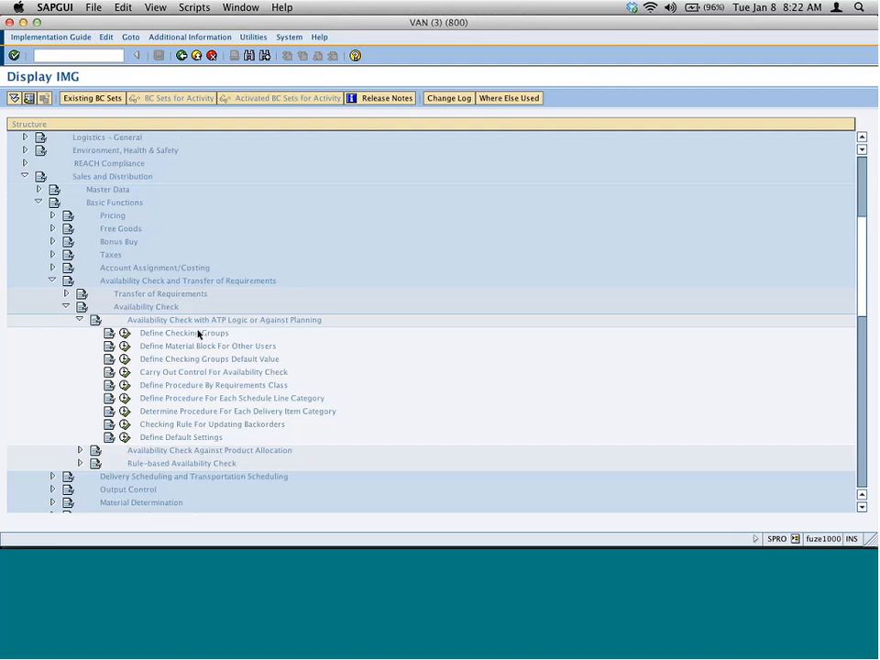
click(127, 376)
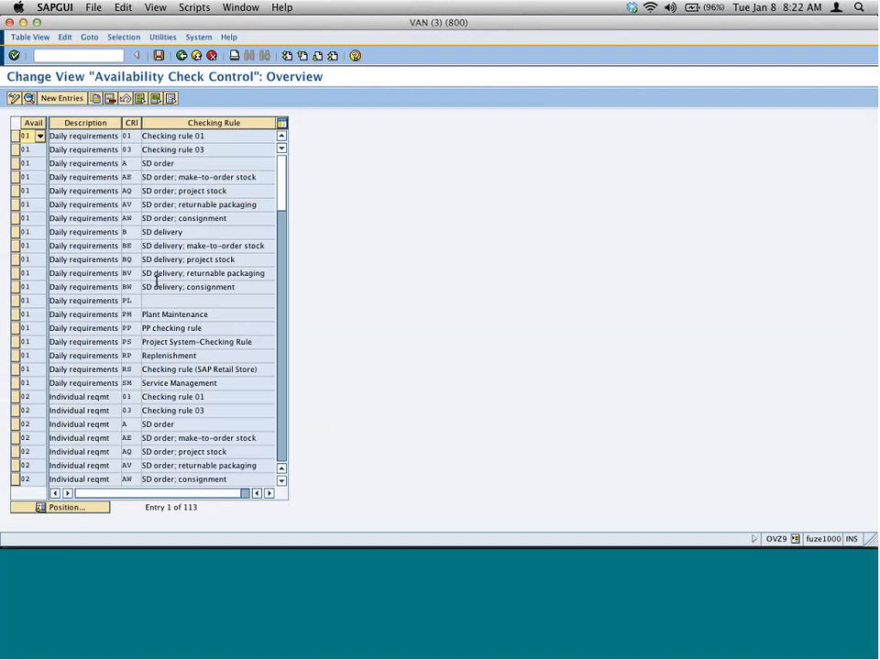
- Switch to the Availability Check Config.pptx presentation in PowerPoint and review slides 4 through 7
key(super+Tab)
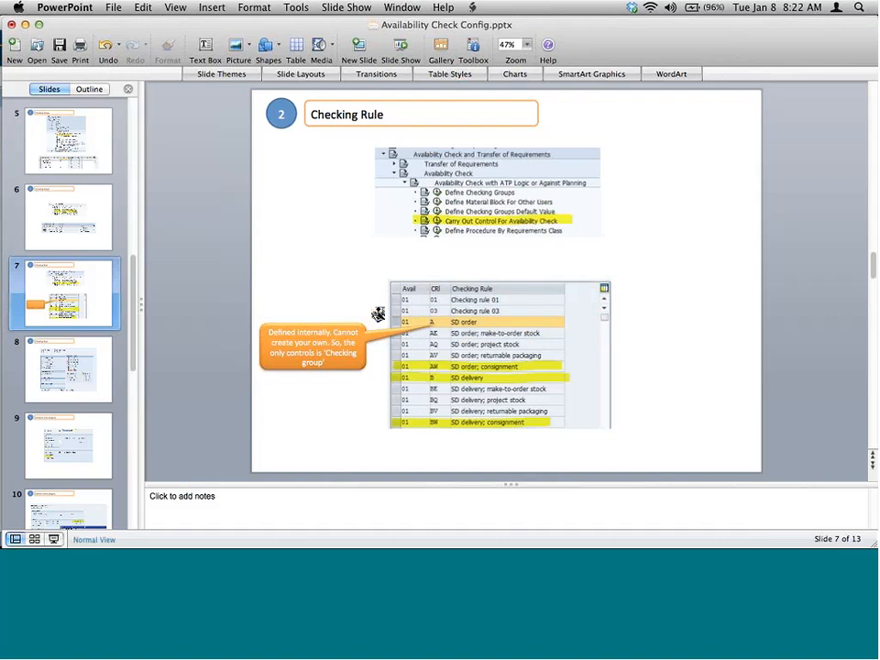
click(79, 153)
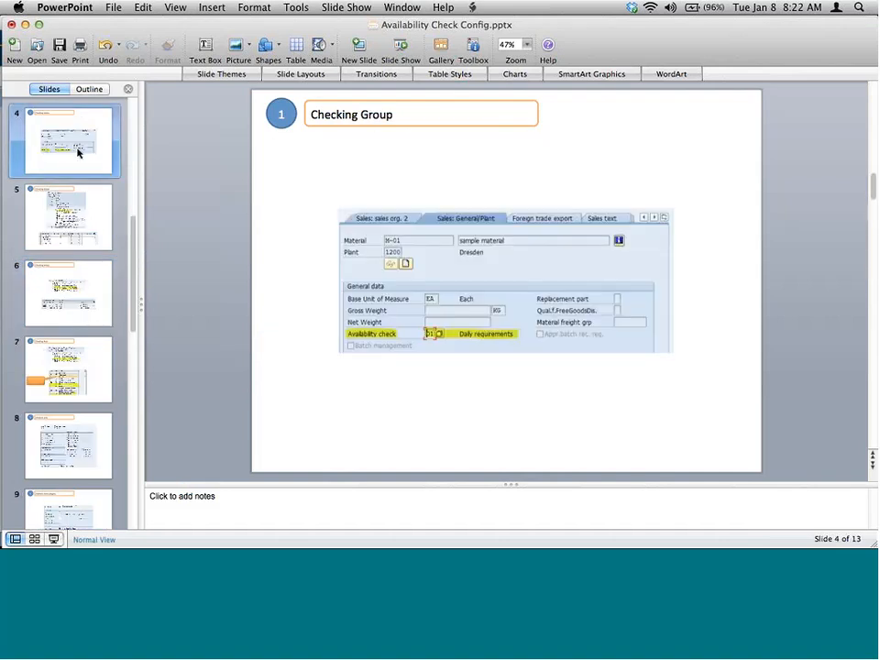
key(Down)
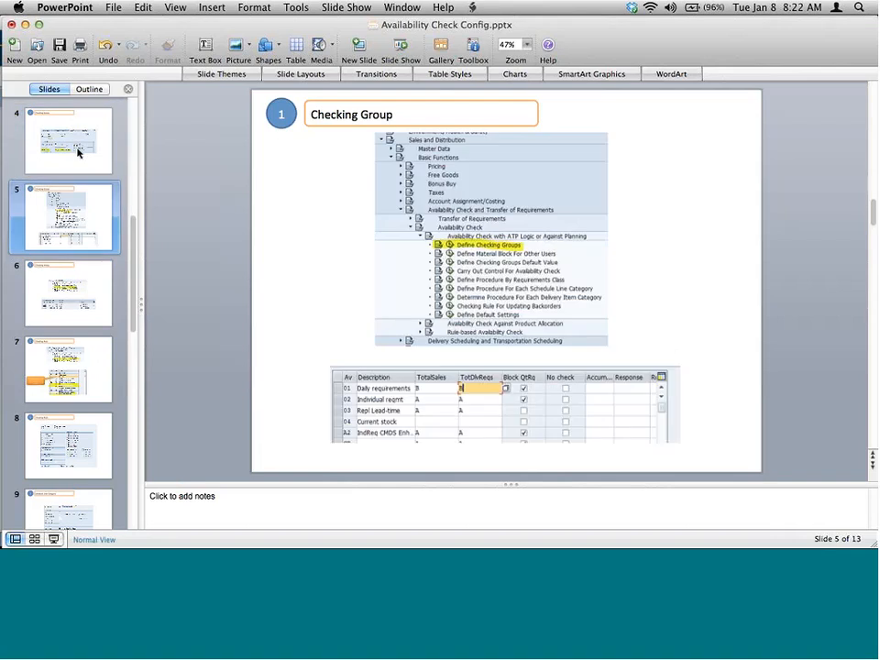
key(Down)
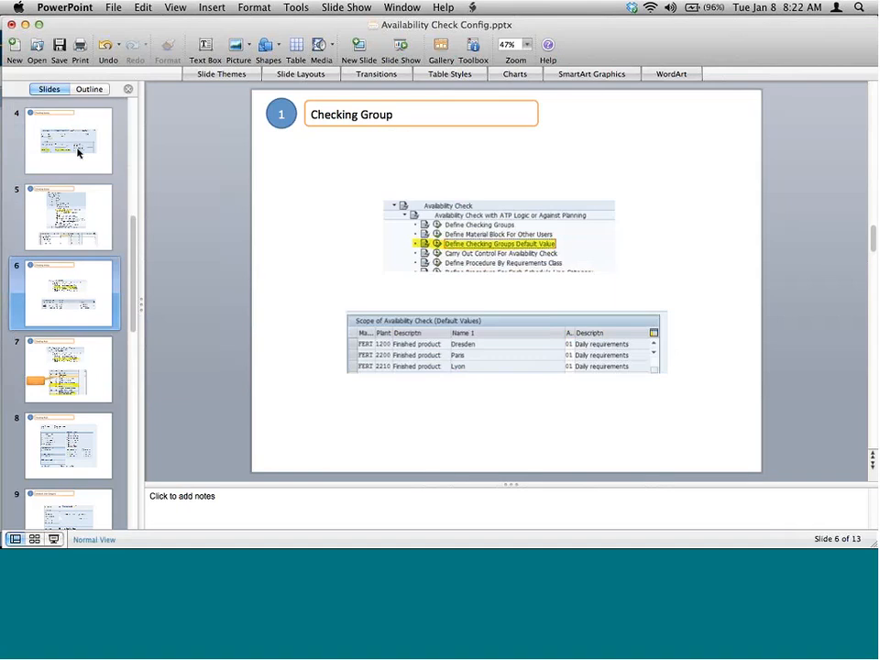
key(Down)
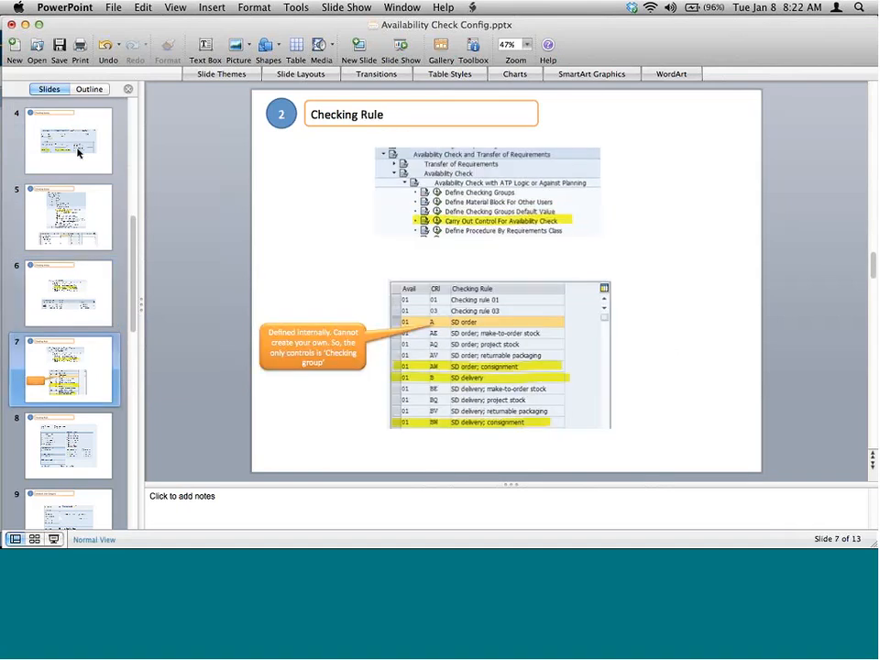